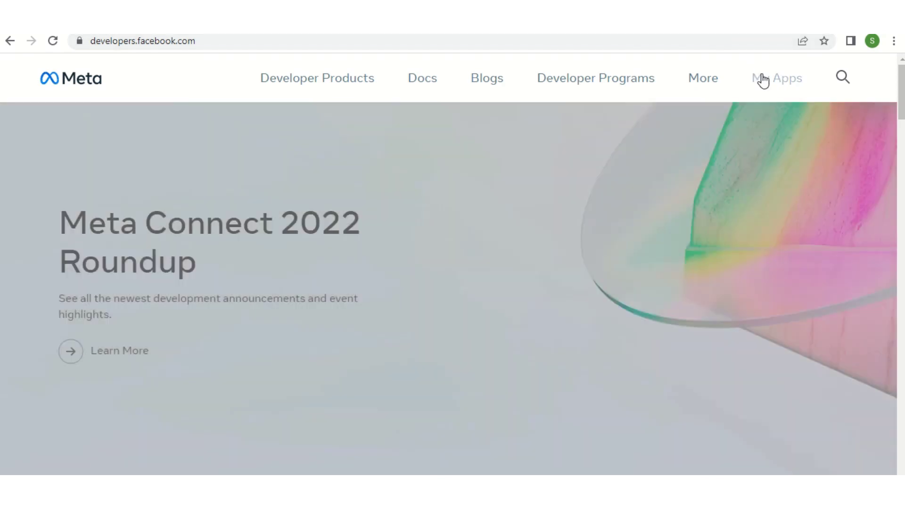
Step: From My Apps, begin creating a new Meta developer app
click(764, 79)
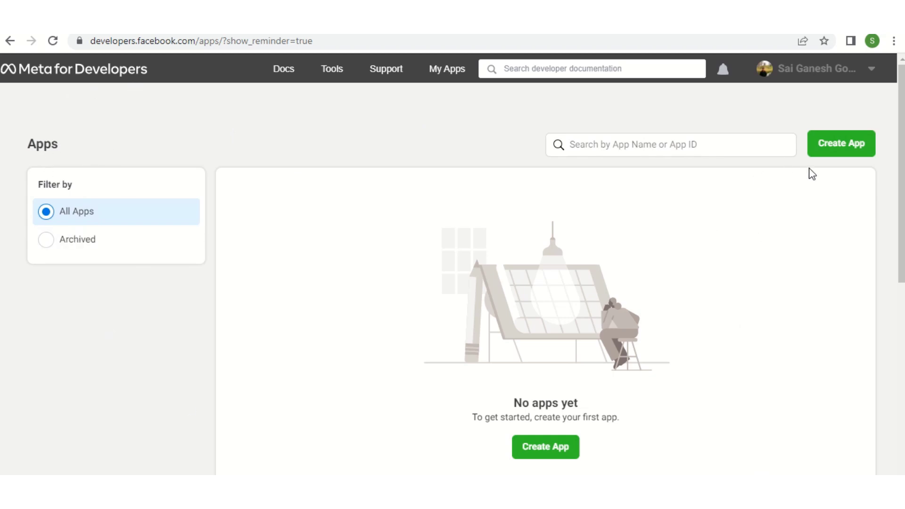
click(840, 154)
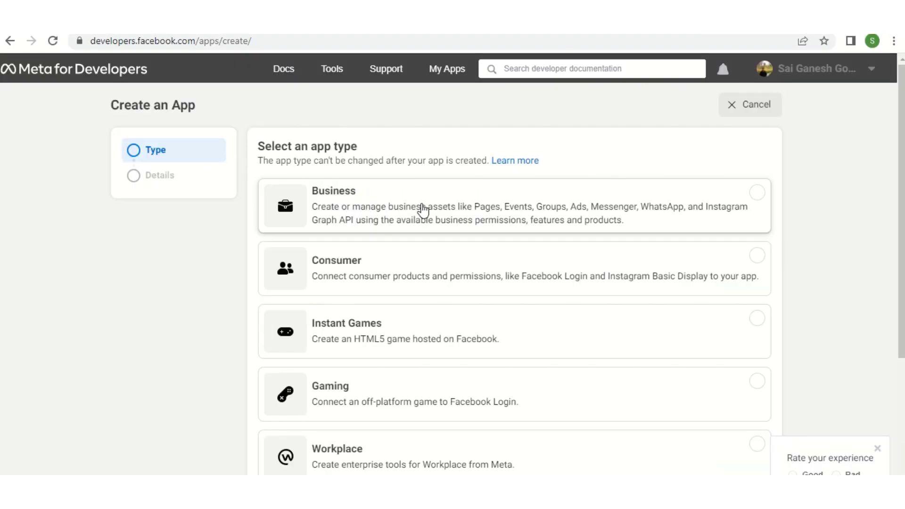
Step: Choose the Business app type and name the new app 'Pega integration'
click(384, 203)
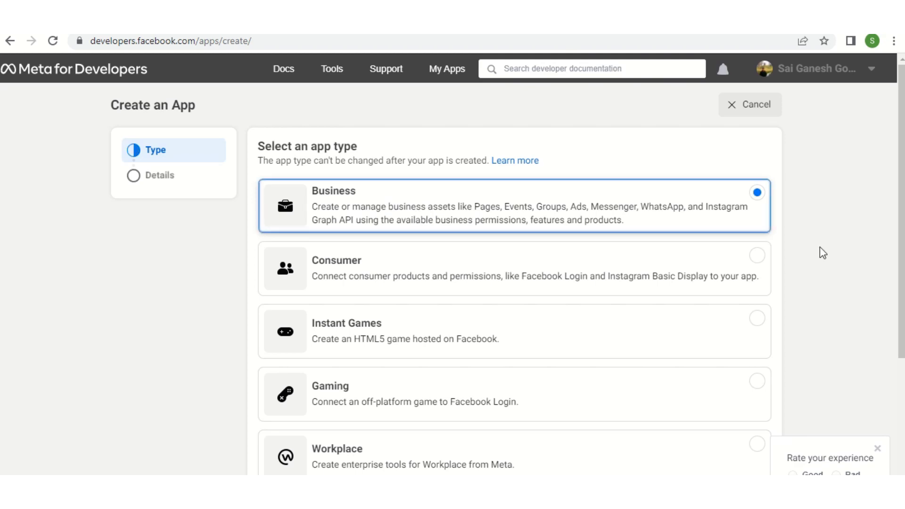
scroll(819, 247, down, 4)
click(751, 454)
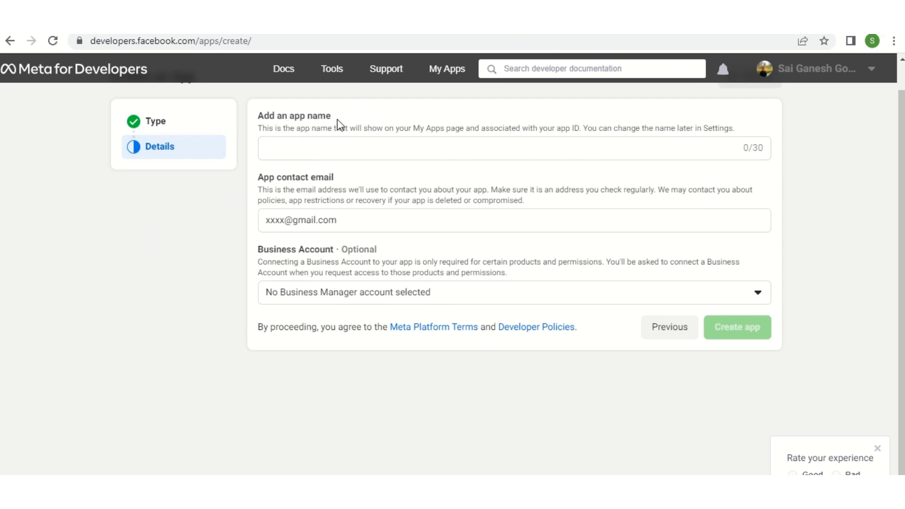
click(340, 153)
text(P)
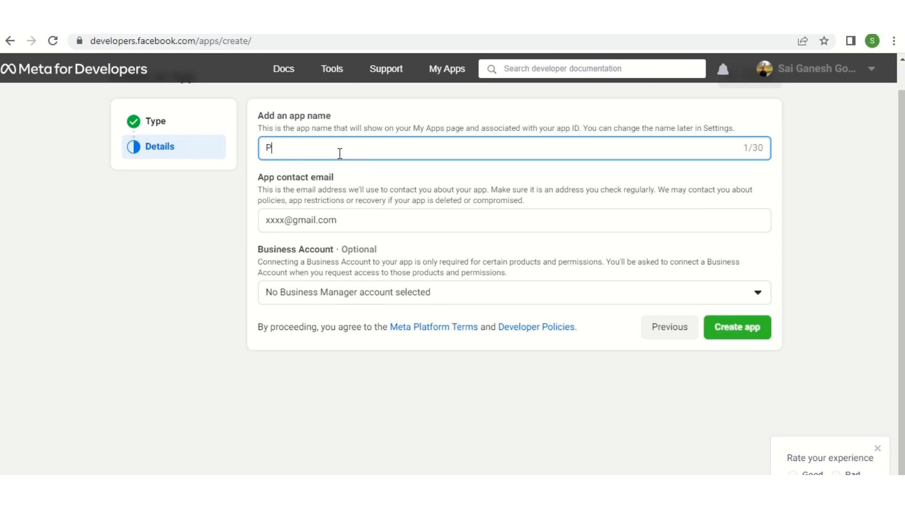
text(ega integration)
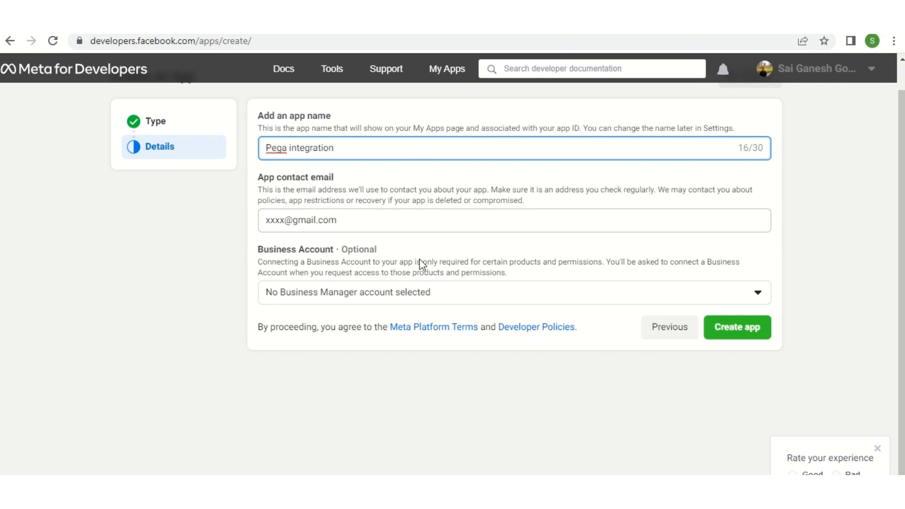
click(767, 342)
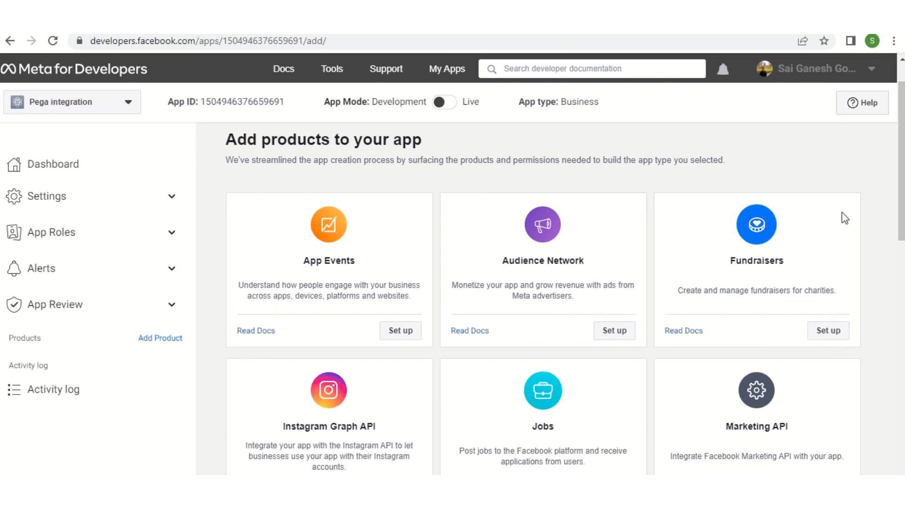
Step: Find the WhatsApp product card and set it up for the app
scroll(842, 212, down, 1)
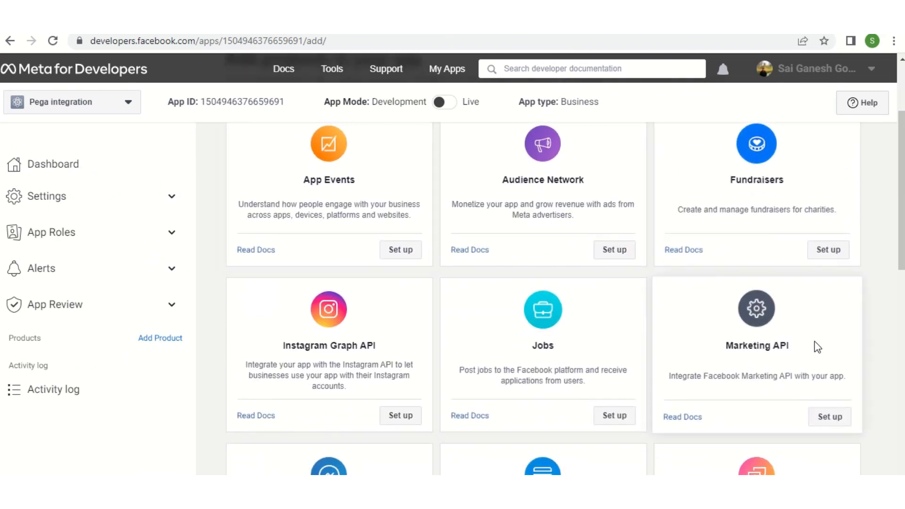
scroll(819, 348, down, 2)
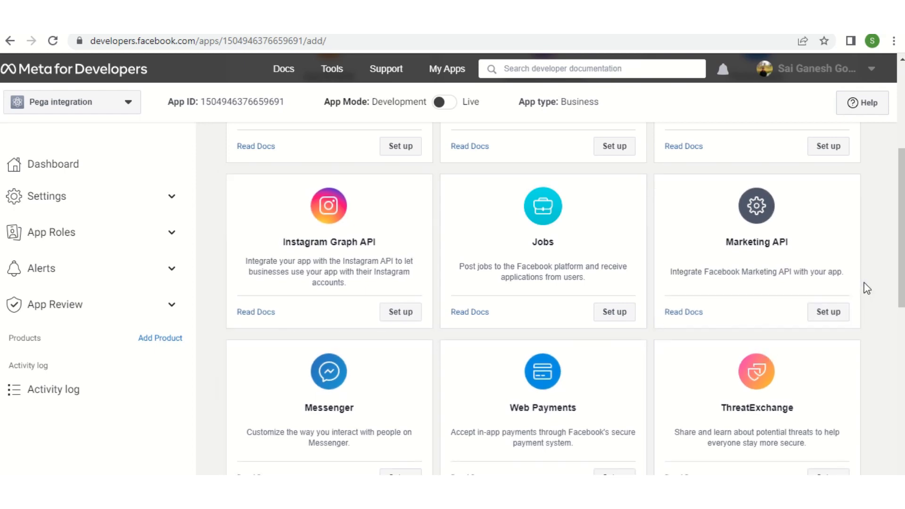
scroll(868, 289, down, 6)
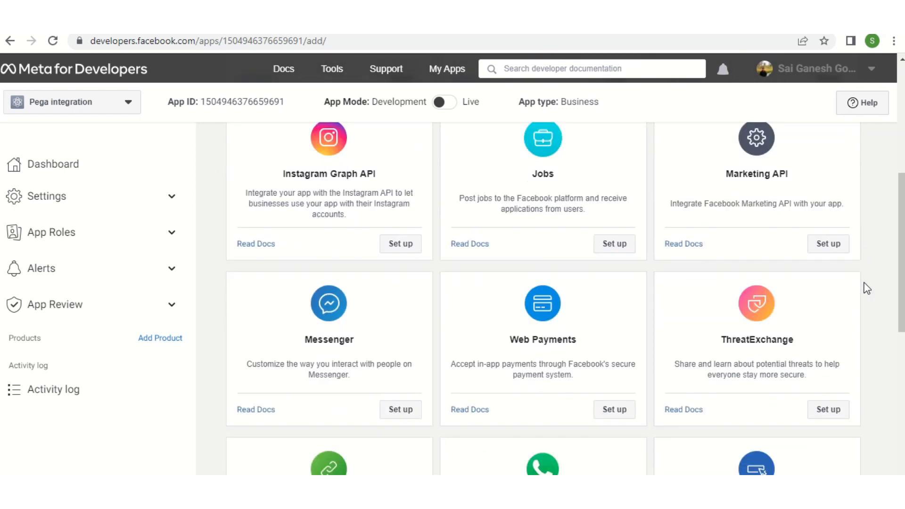
scroll(867, 288, down, 2)
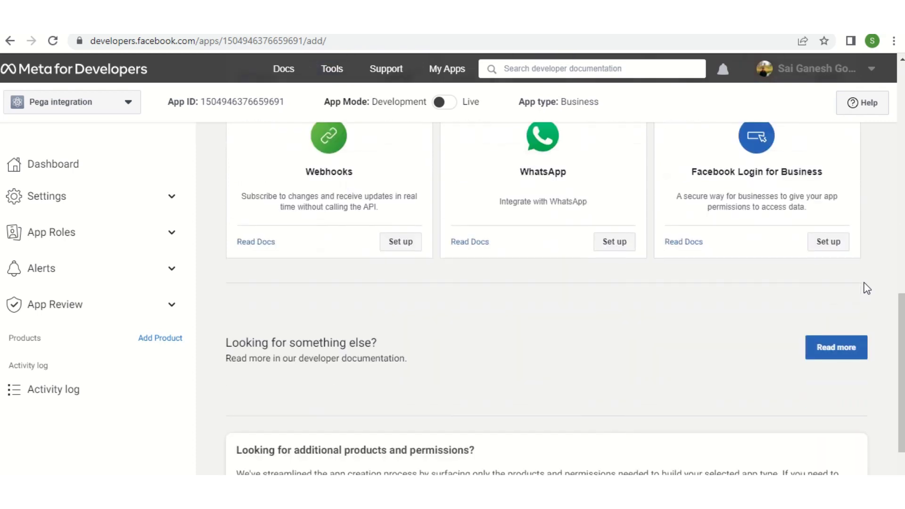
scroll(868, 288, up, 1)
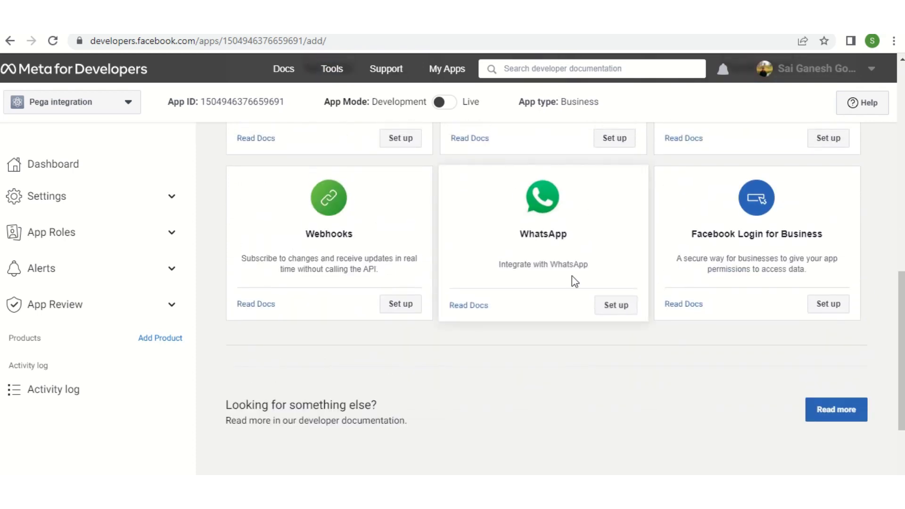
click(615, 313)
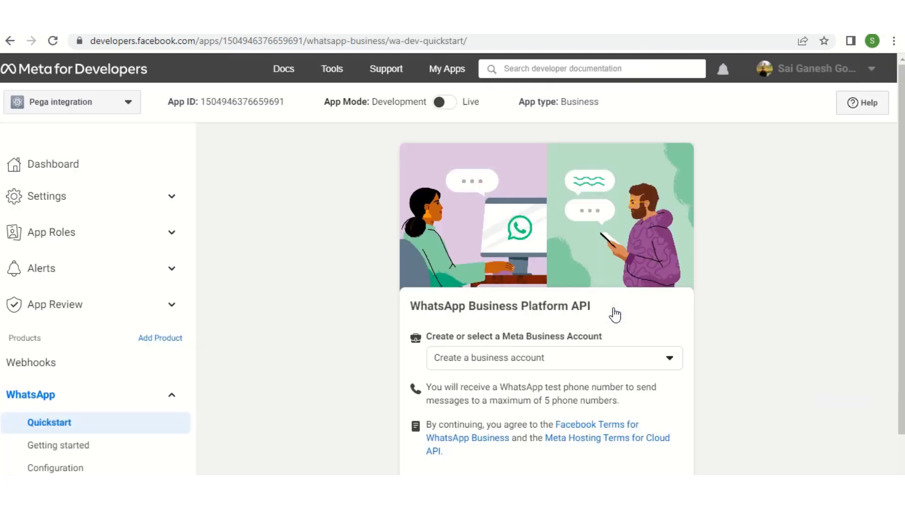
Step: Keep 'Create a business account' as the WhatsApp business account and continue
scroll(765, 353, down, 1)
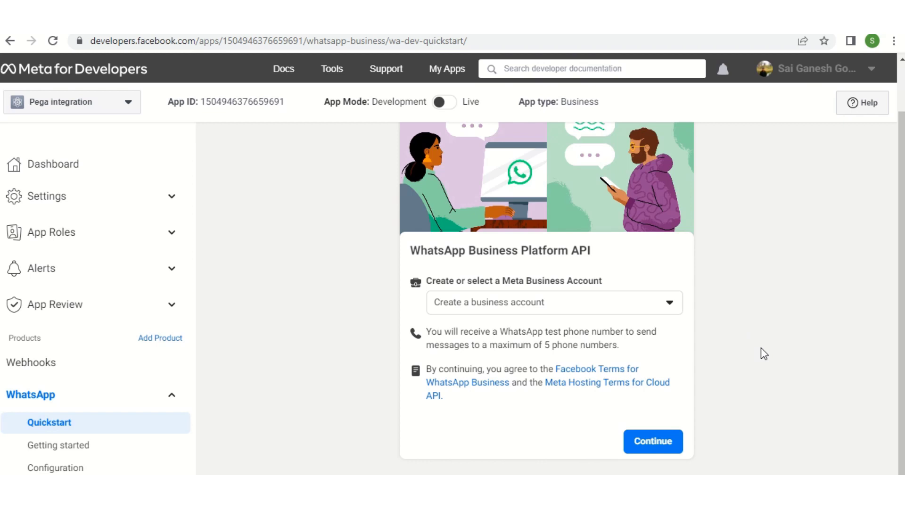
click(546, 306)
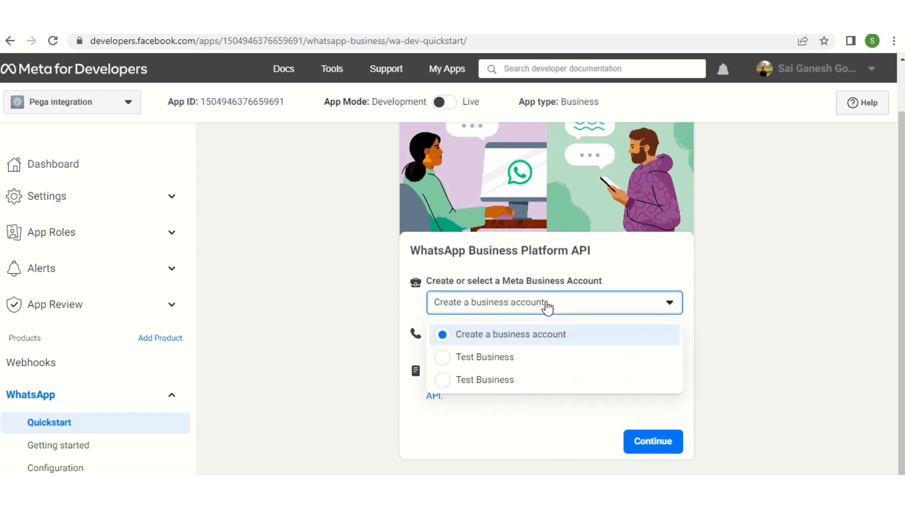
click(547, 308)
click(655, 443)
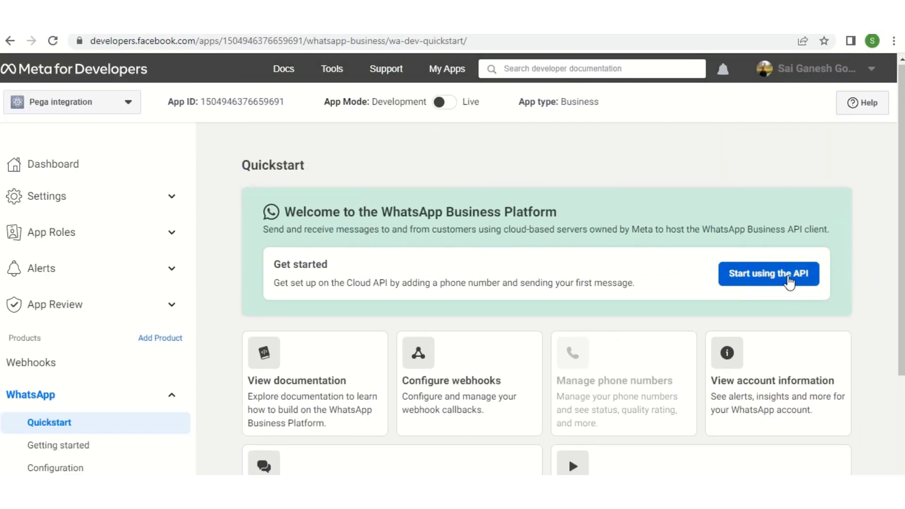
Step: Start using the WhatsApp Cloud API and open the To recipient number dropdown
click(790, 282)
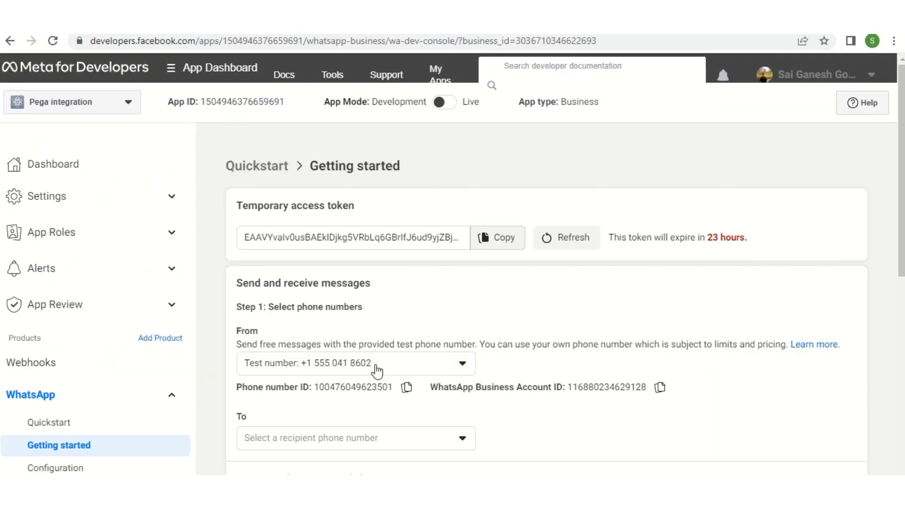
scroll(656, 299, down, 1)
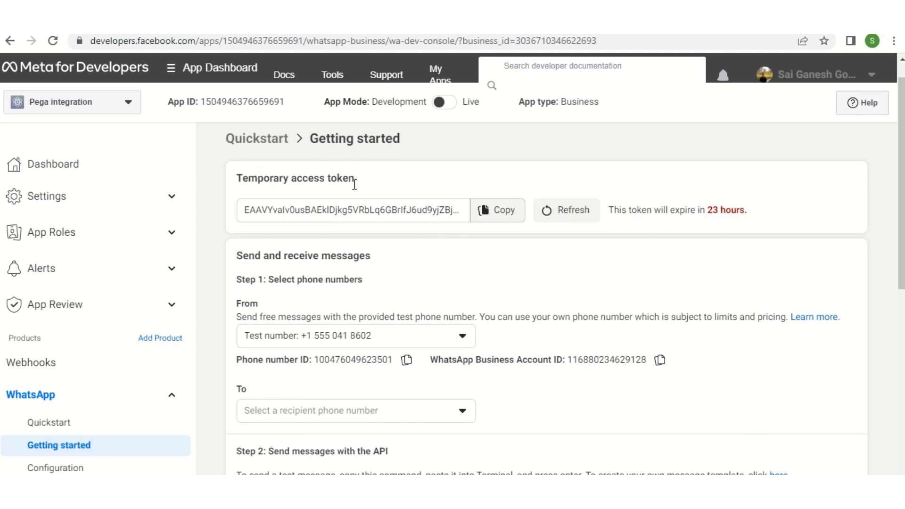
scroll(451, 238, down, 3)
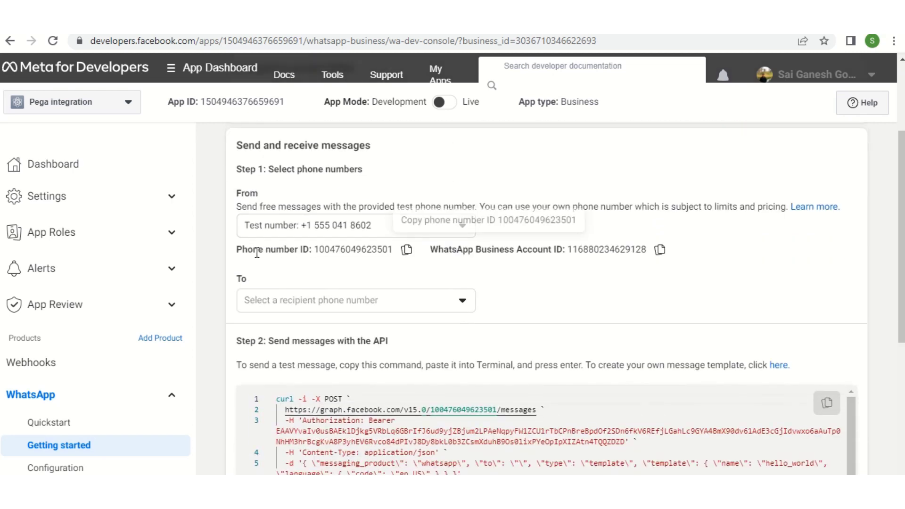
scroll(561, 276, down, 2)
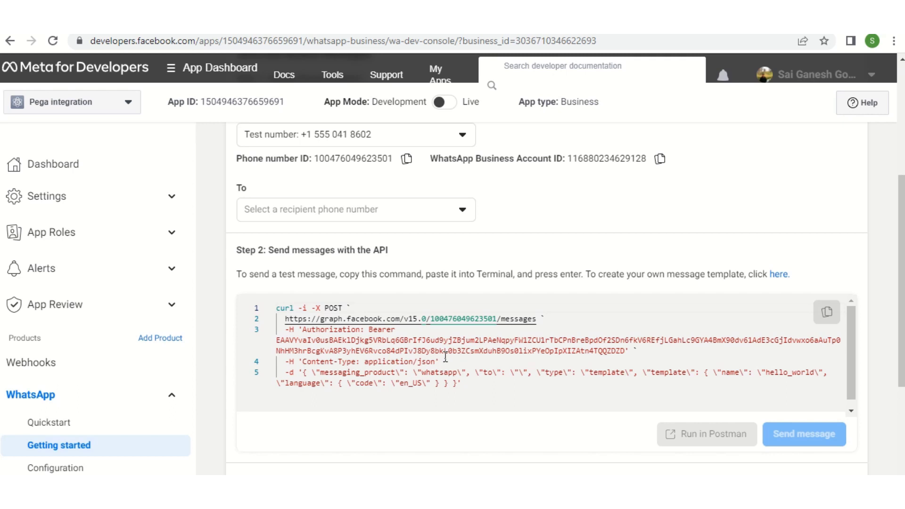
scroll(509, 238, up, 1)
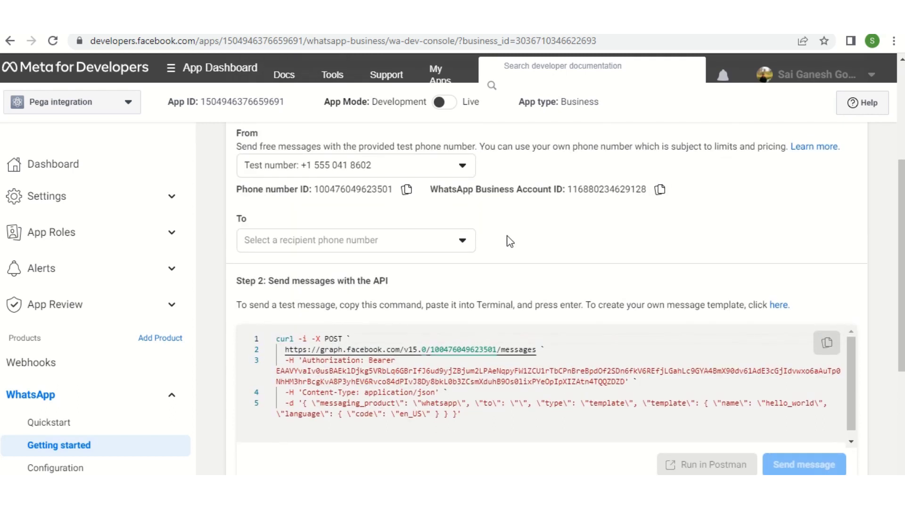
click(463, 241)
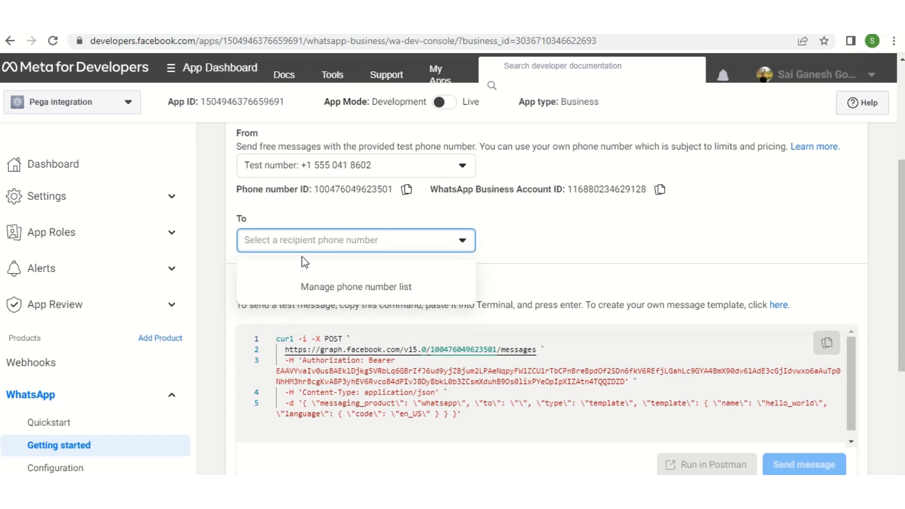
Step: Add a recipient with Malaysia's +60 country code and the recipient's phone number
click(348, 292)
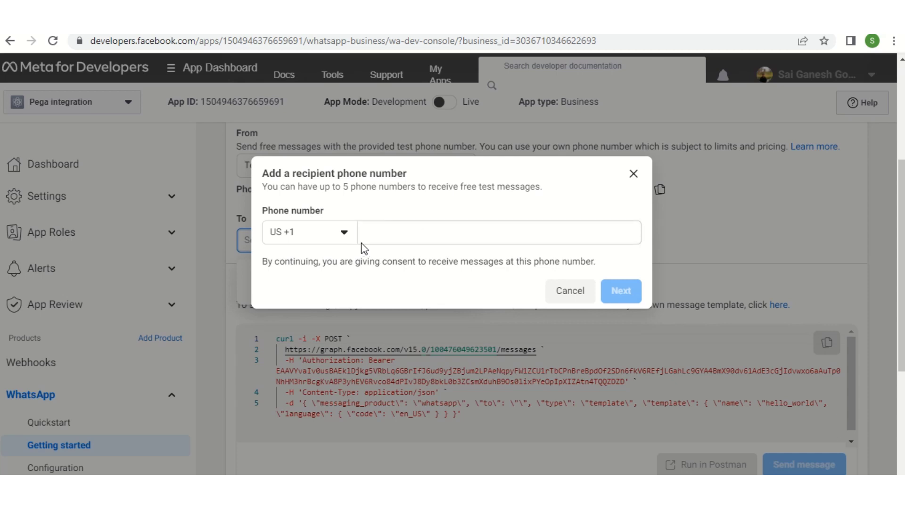
click(345, 236)
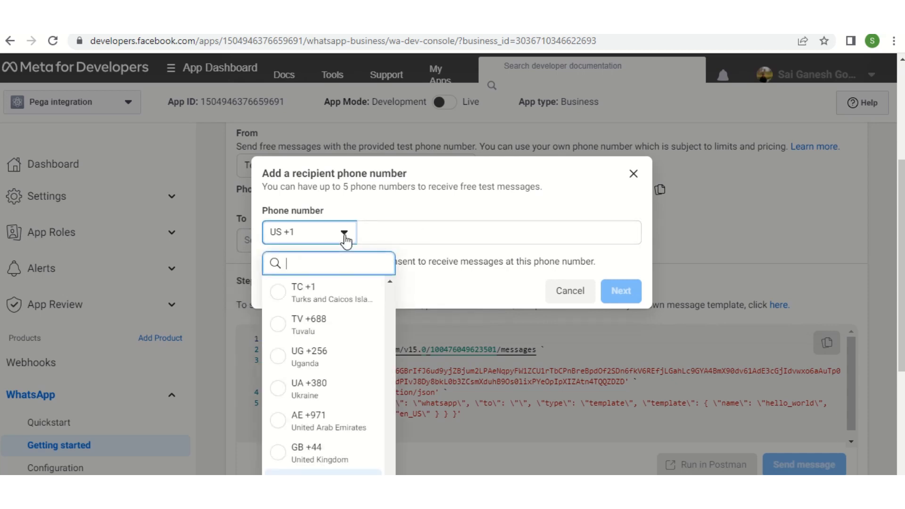
text(m)
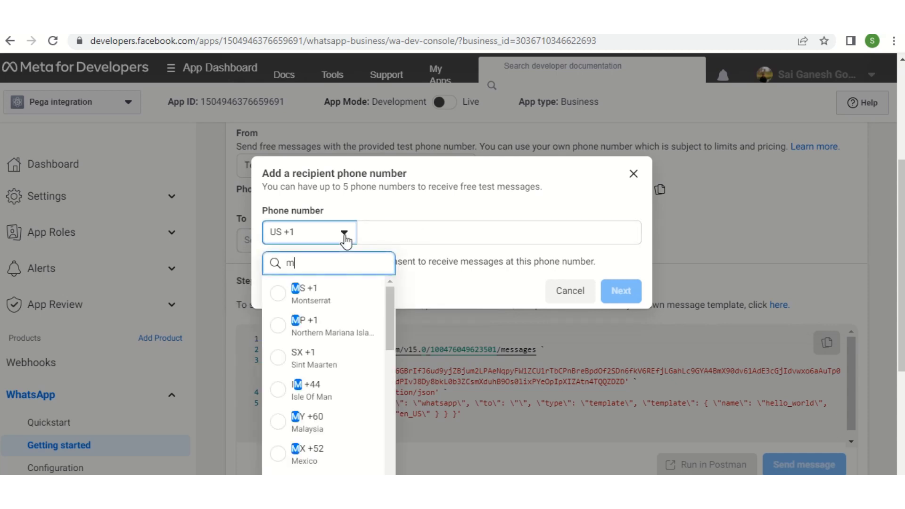
click(278, 421)
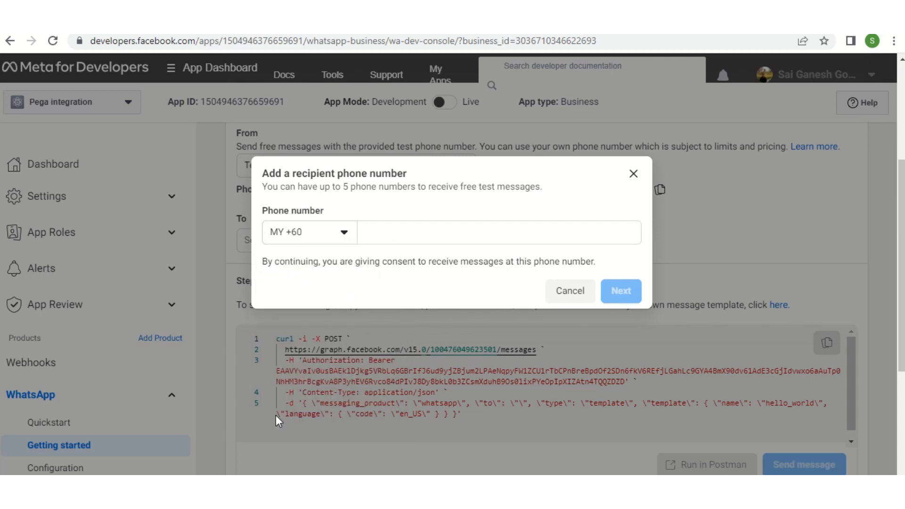
click(425, 230)
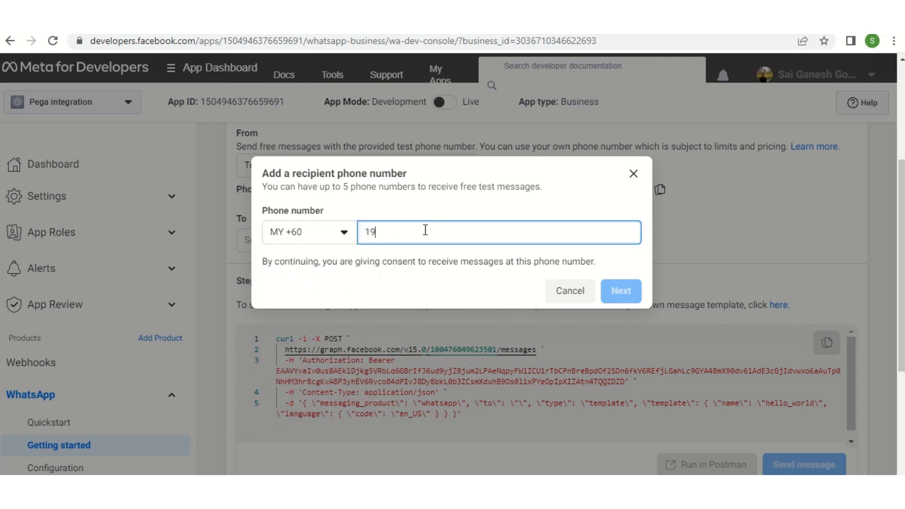
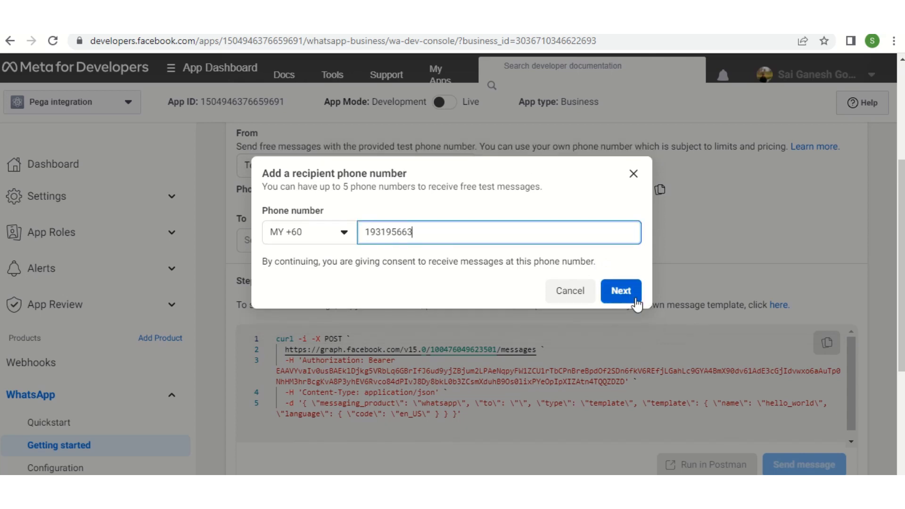
click(632, 297)
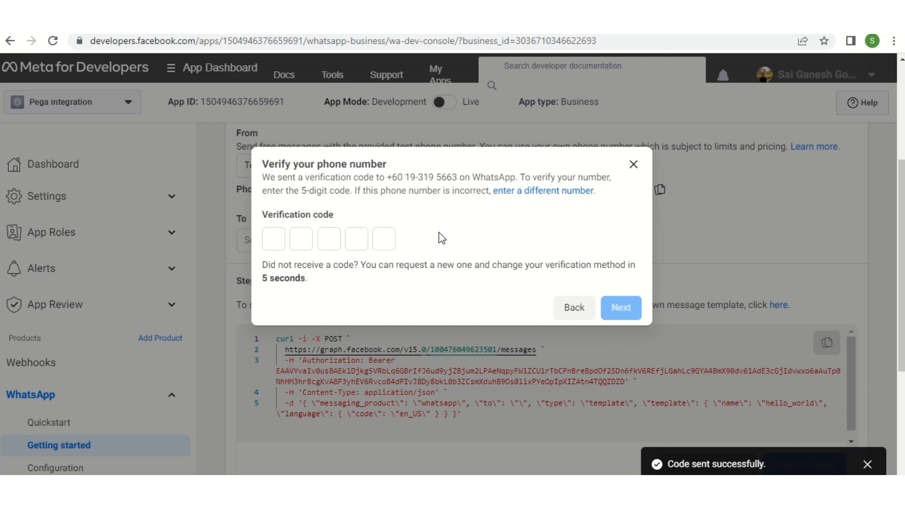
Step: Enter the 5-digit WhatsApp verification code to verify the recipient
click(268, 241)
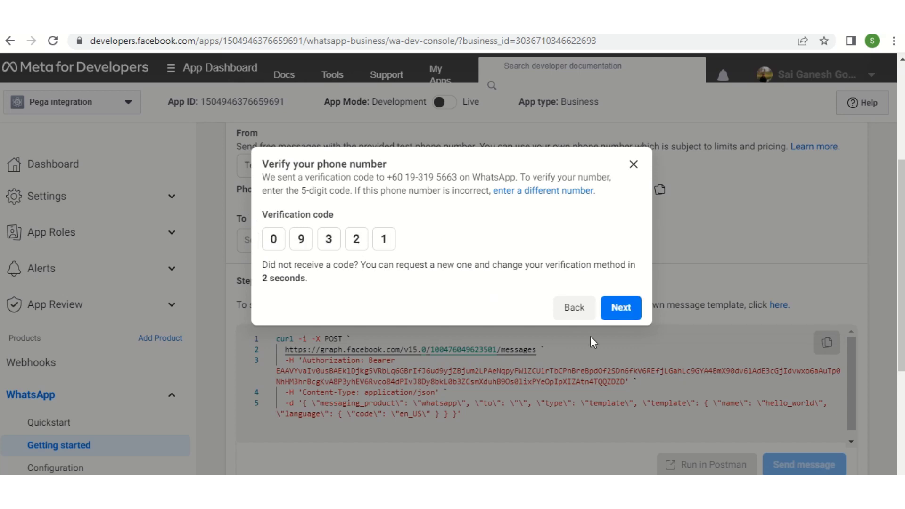
click(630, 311)
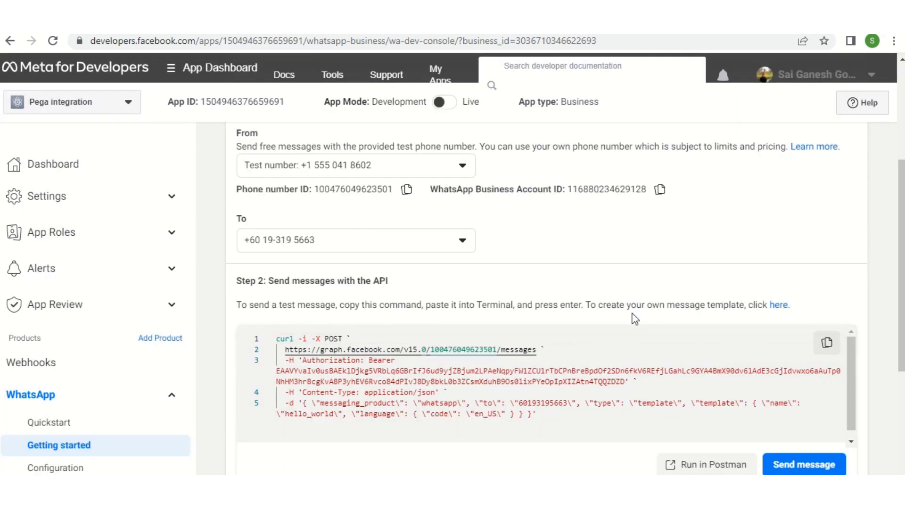
Step: Send the hello_world template message from Step 2 to the verified number
scroll(663, 253, down, 1)
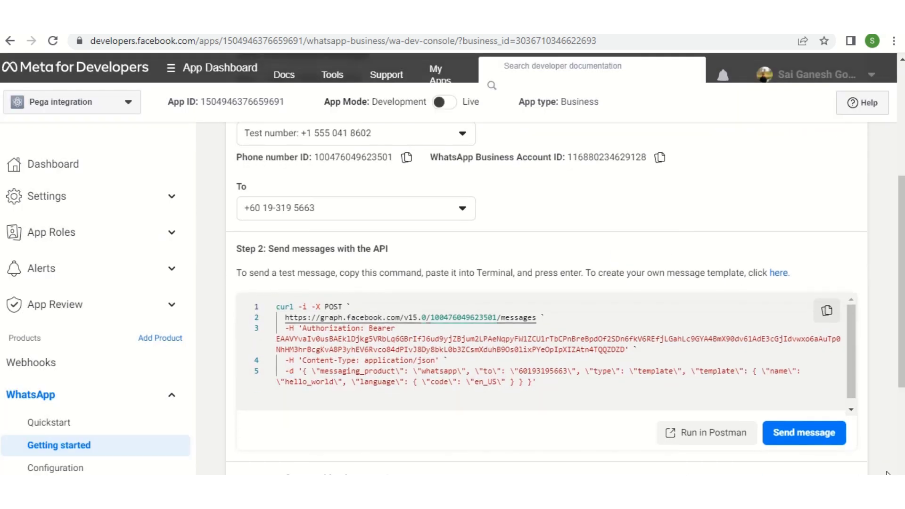
click(798, 438)
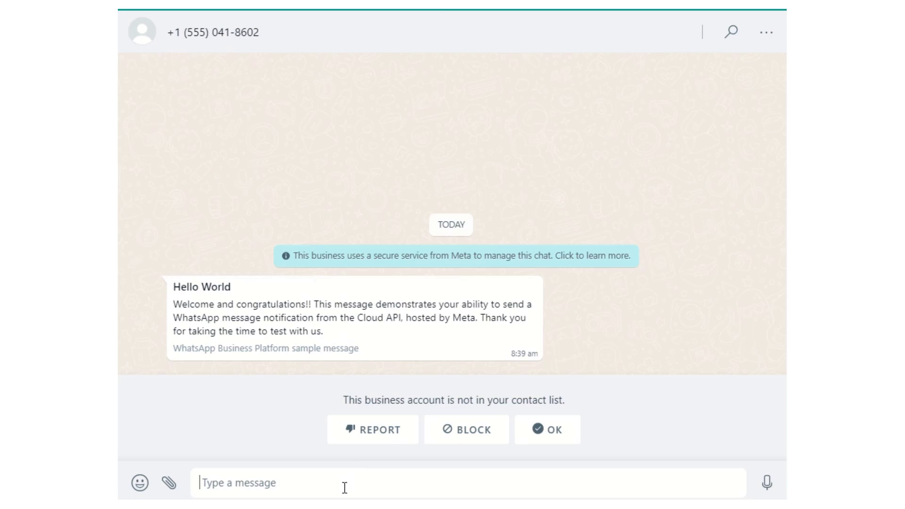
Step: Reply 'Hi' to the Hello World message in the WhatsApp chat
text(Hi)
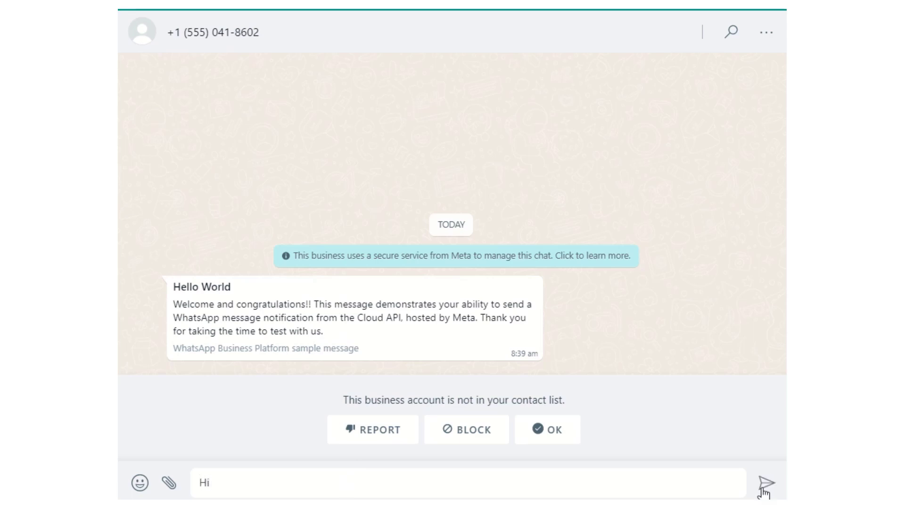
click(766, 484)
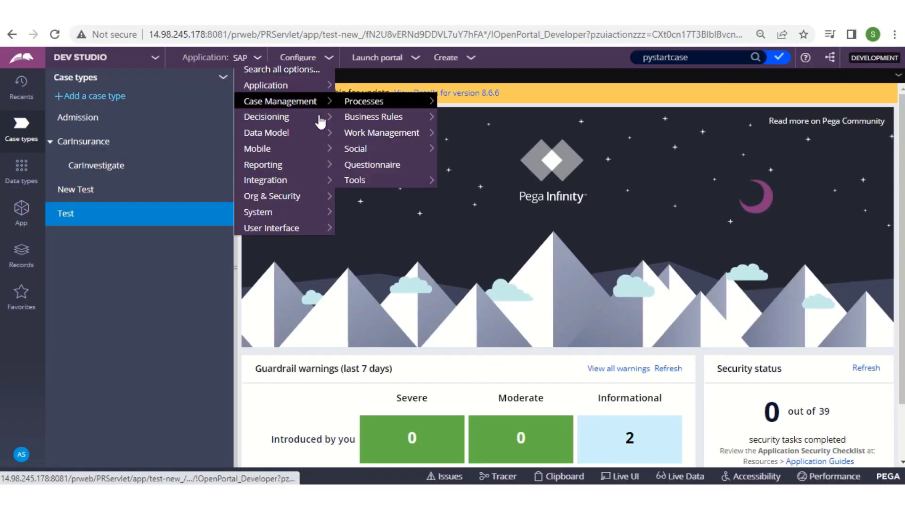
Step: Create a REST integration named WAint from Connectors, then return to the Meta page
mouse_move(315, 186)
mouse_move(373, 180)
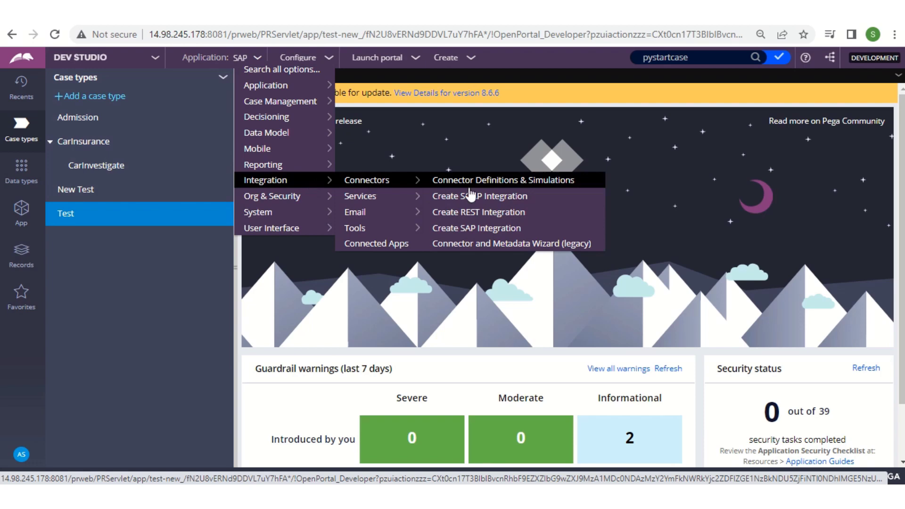
click(485, 211)
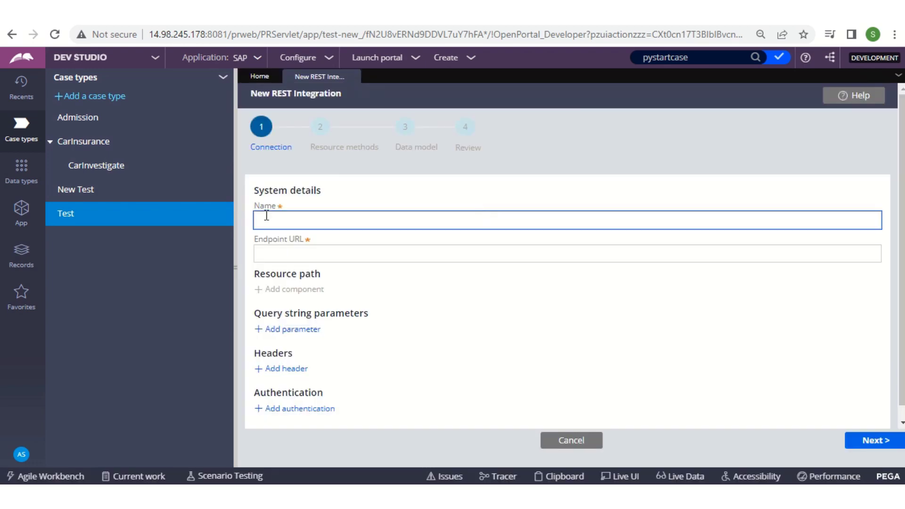
click(275, 222)
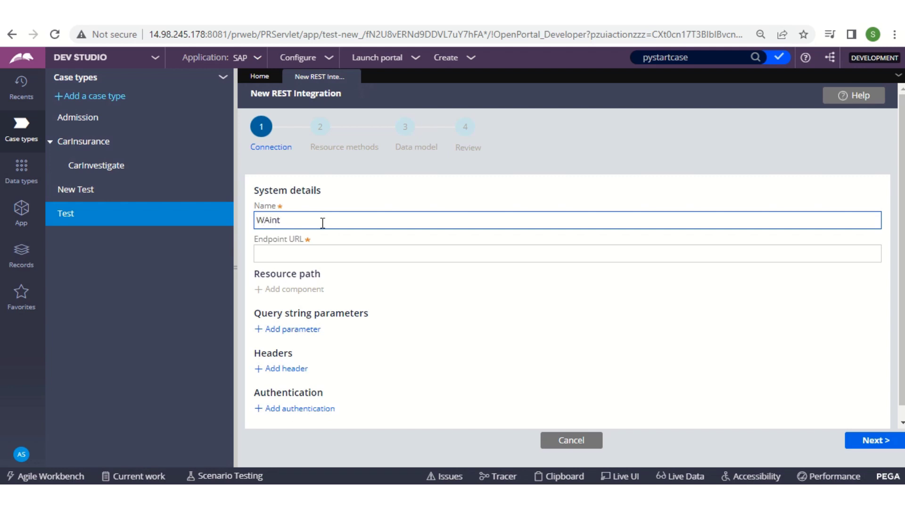
click(354, 249)
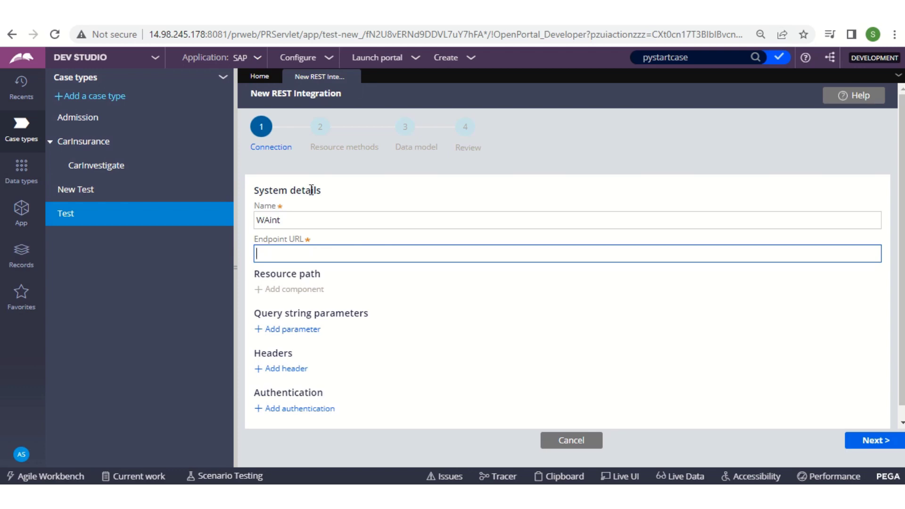
click(259, 25)
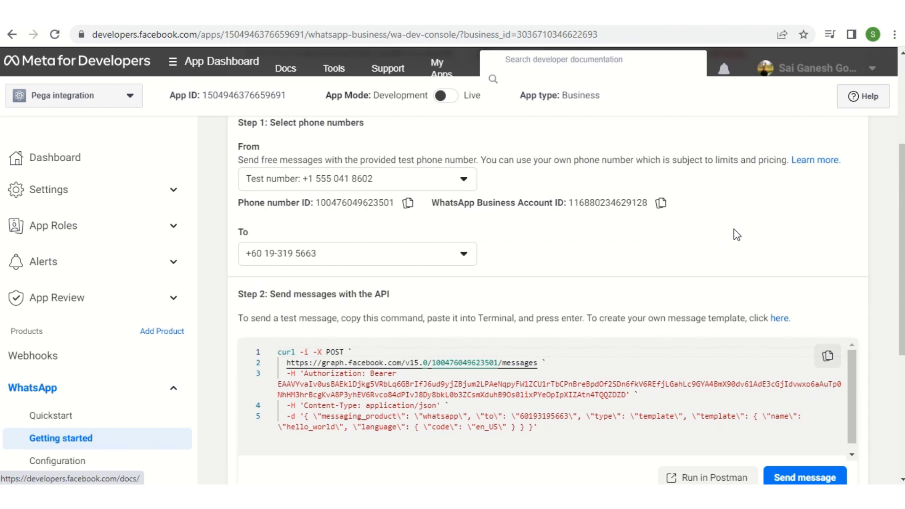
Step: Copy the sample curl command into Notepad++ and take the messages URL from line 2
scroll(735, 257, down, 1)
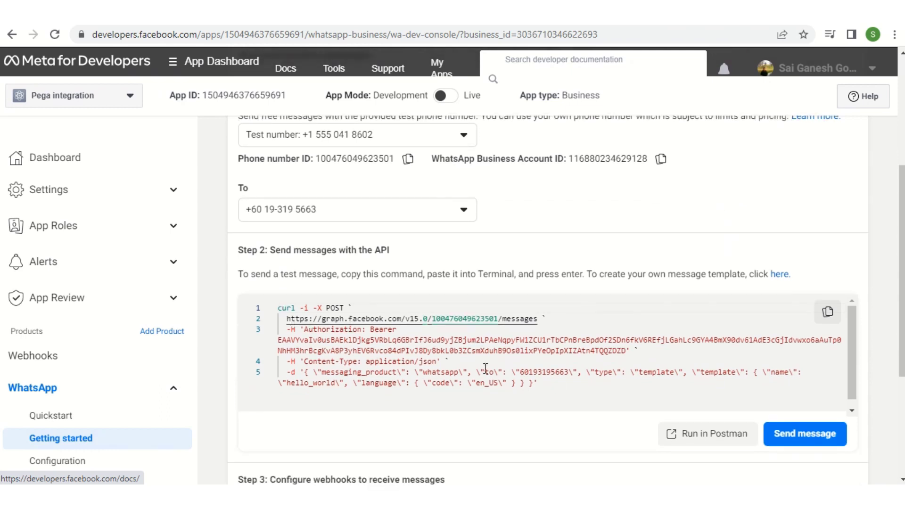
click(831, 319)
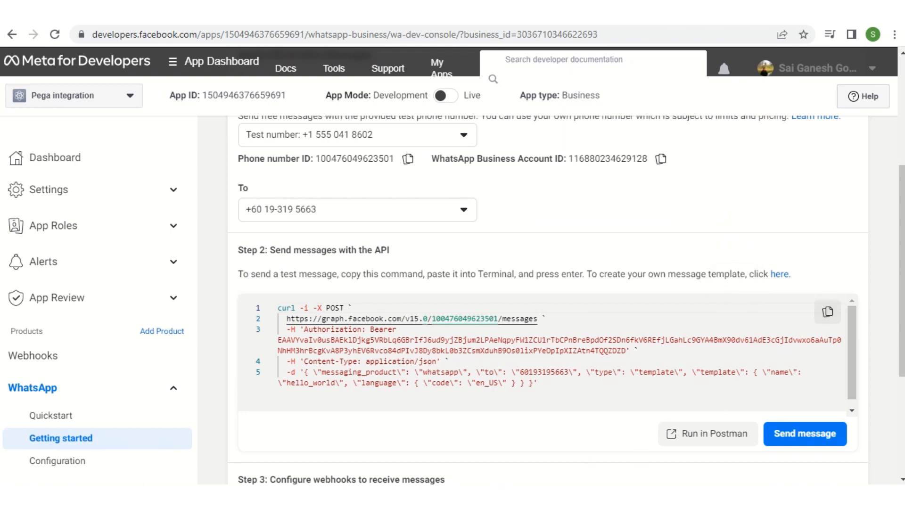
key(alt+Tab)
key(ctrl+v)
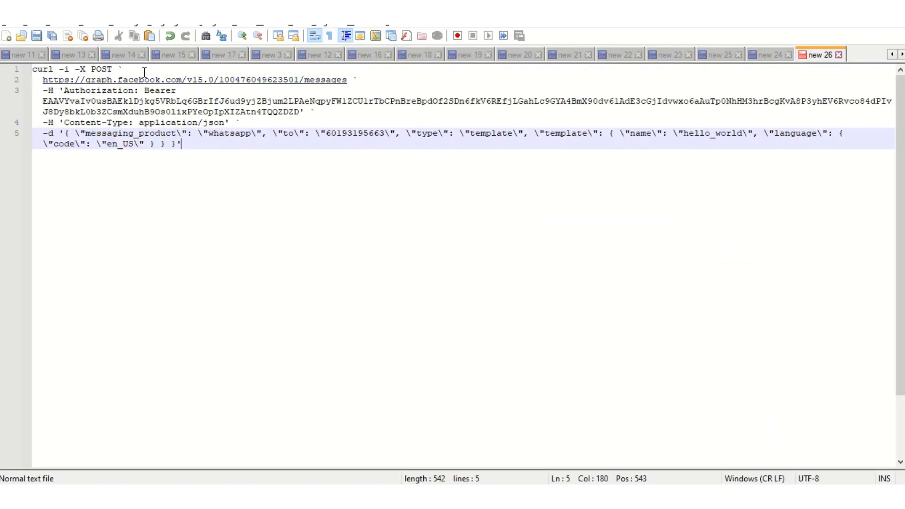
drag(43, 80, 352, 81)
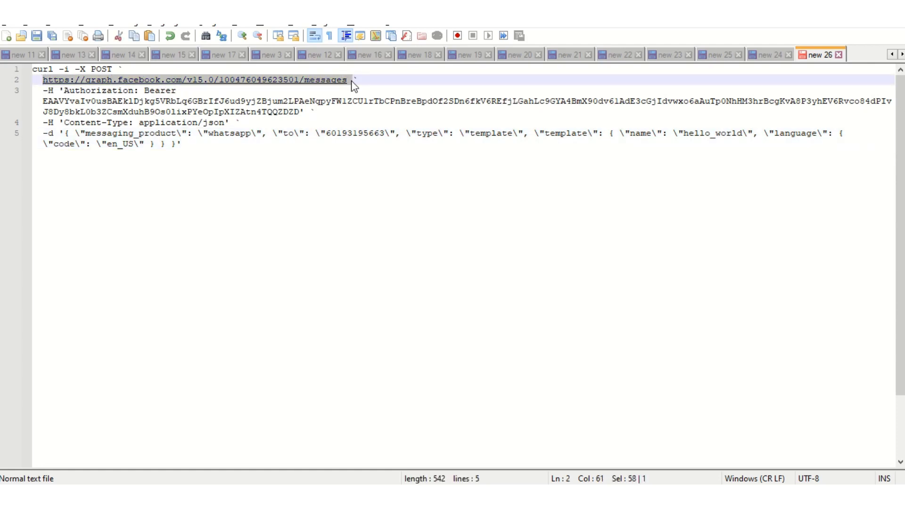
key(alt+Tab)
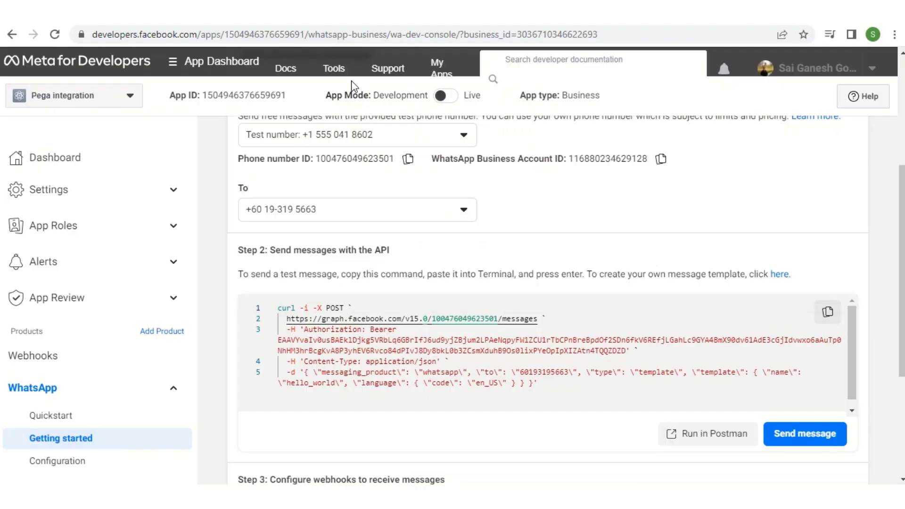
key(alt+Tab)
Step: Paste the endpoint URL and replace its phone number ID with {phoneid}
key(ctrl+v)
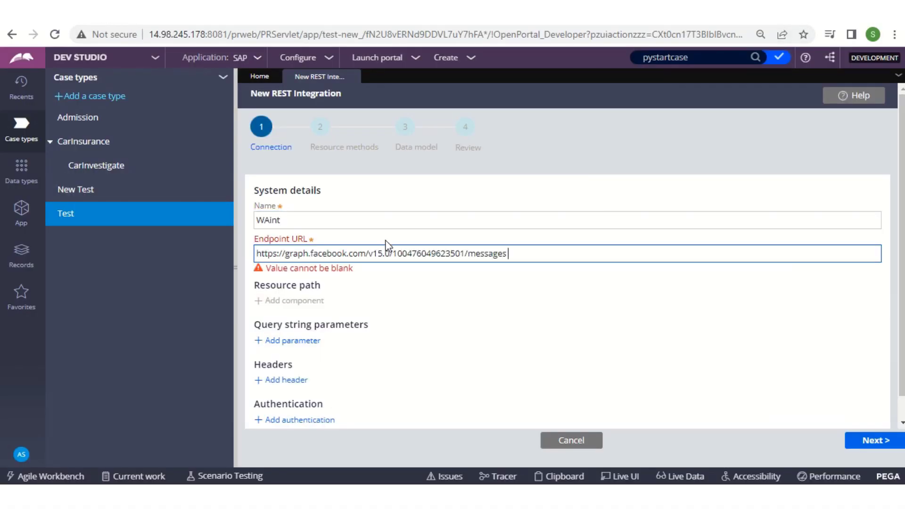
double_click(422, 254)
key(alt+Tab)
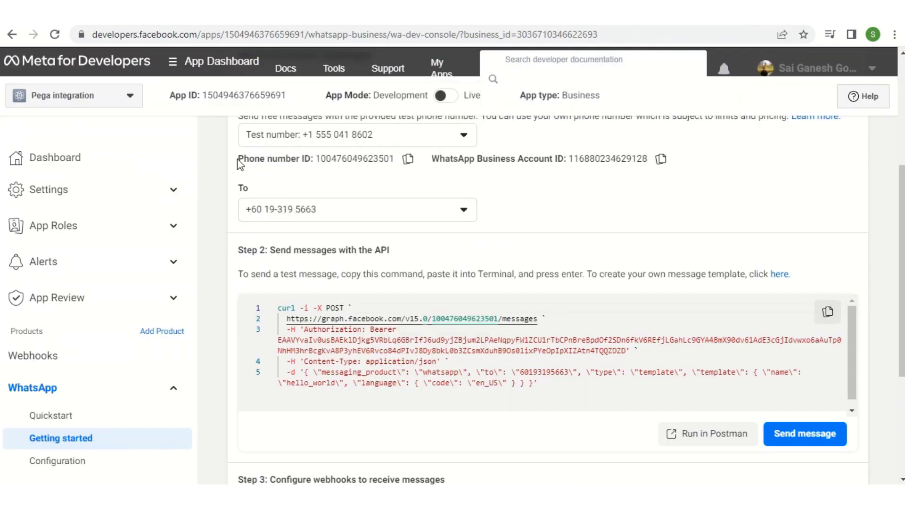
drag(239, 160, 398, 161)
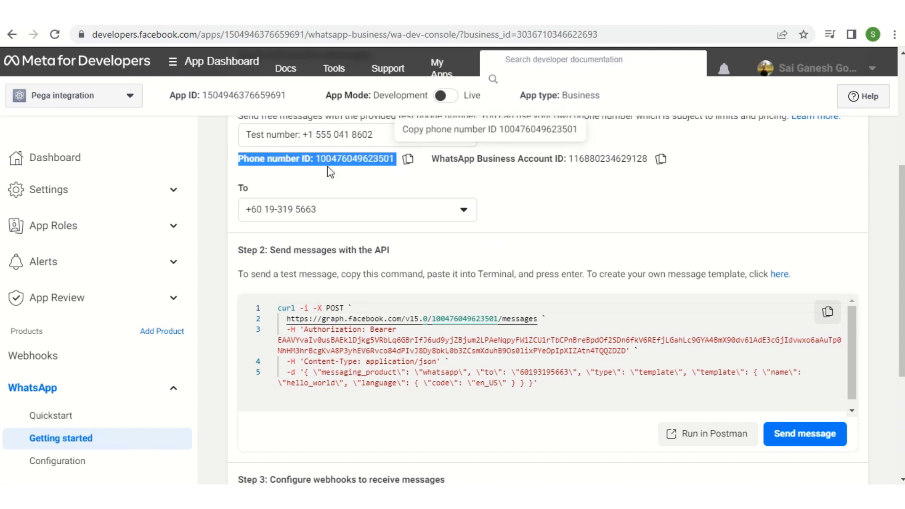
key(alt+Tab)
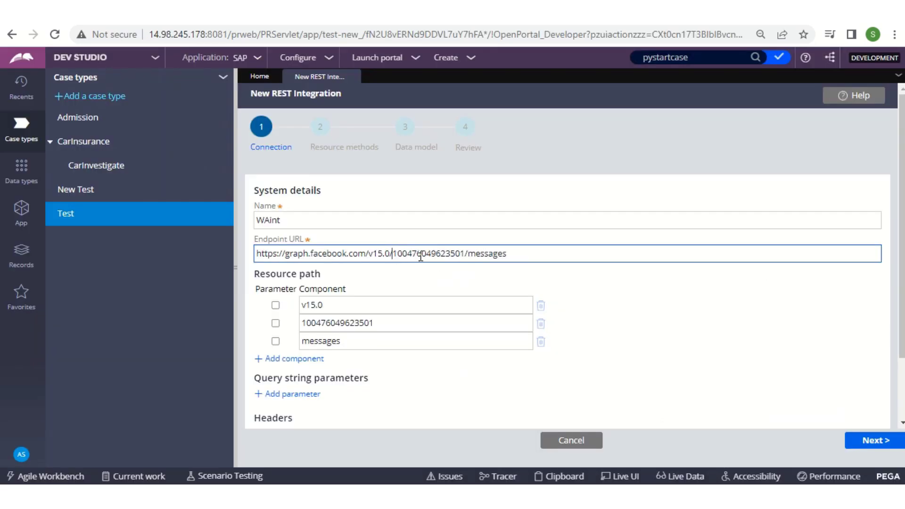
double_click(429, 255)
key(BackSpace)
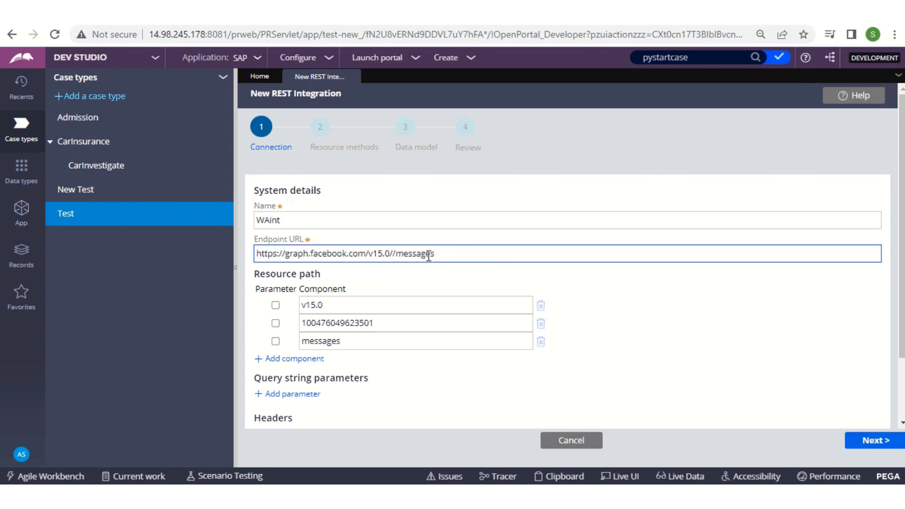
text({phoneid})
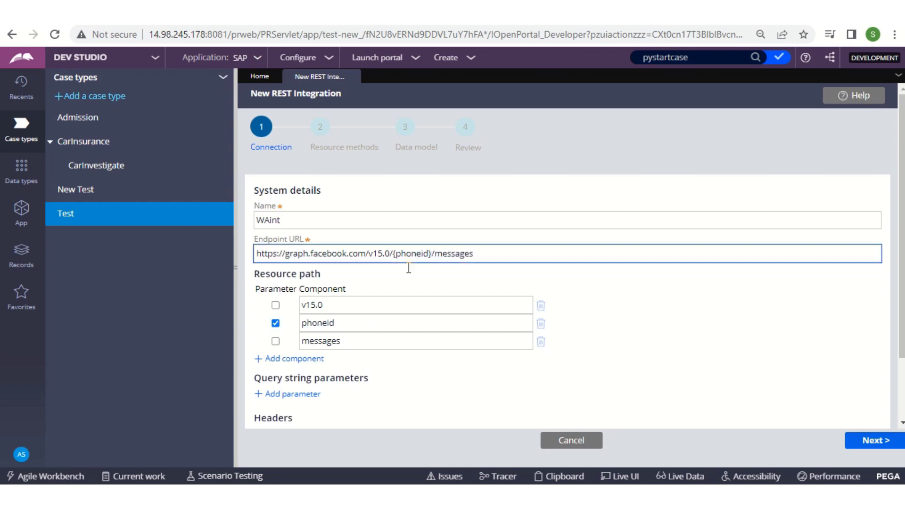
click(409, 268)
Step: Add an Authorization request header taken from the curl command and proceed to resource methods
scroll(655, 329, down, 2)
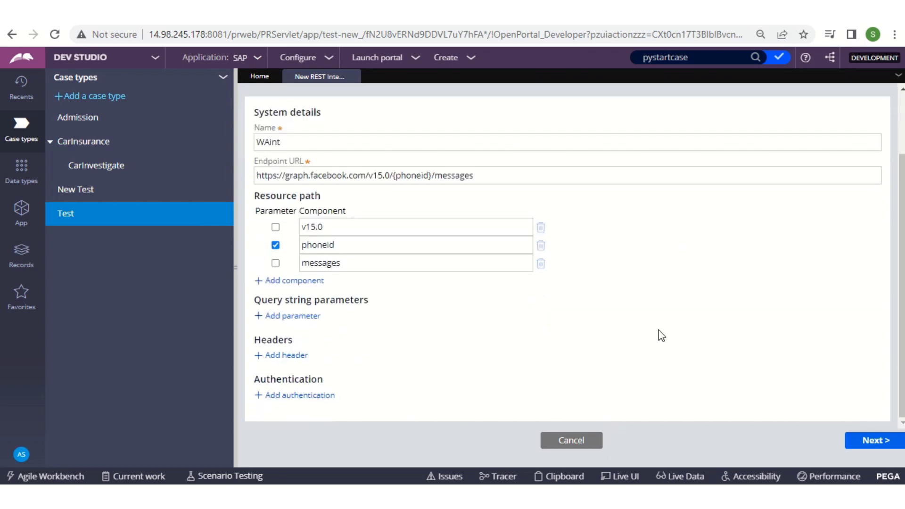
click(294, 357)
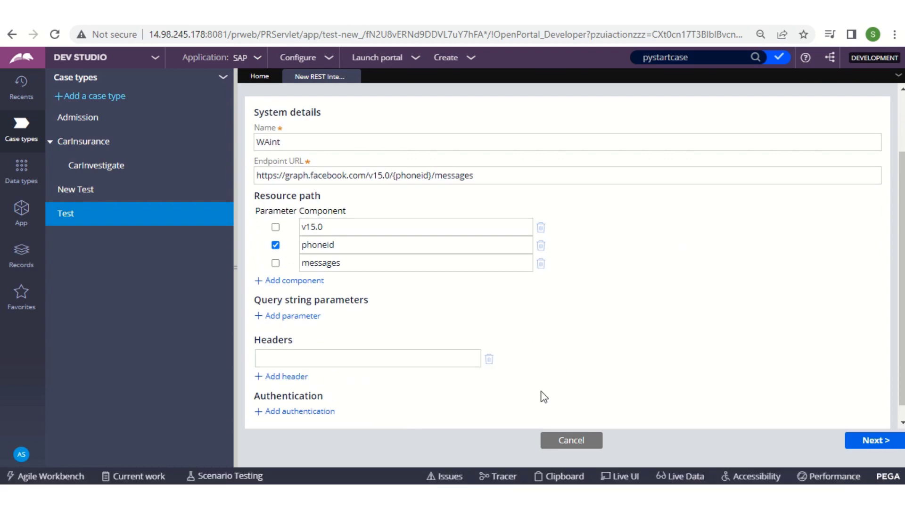
key(alt+Tab)
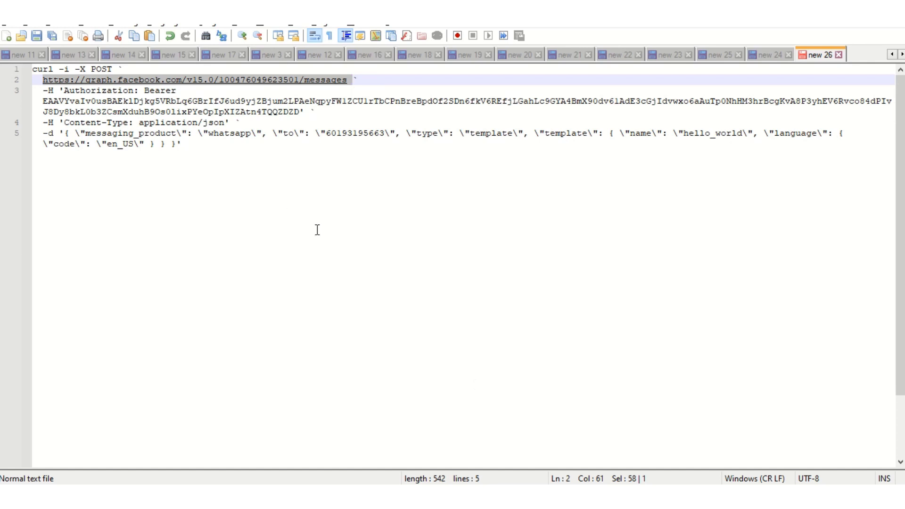
click(91, 90)
double_click(90, 90)
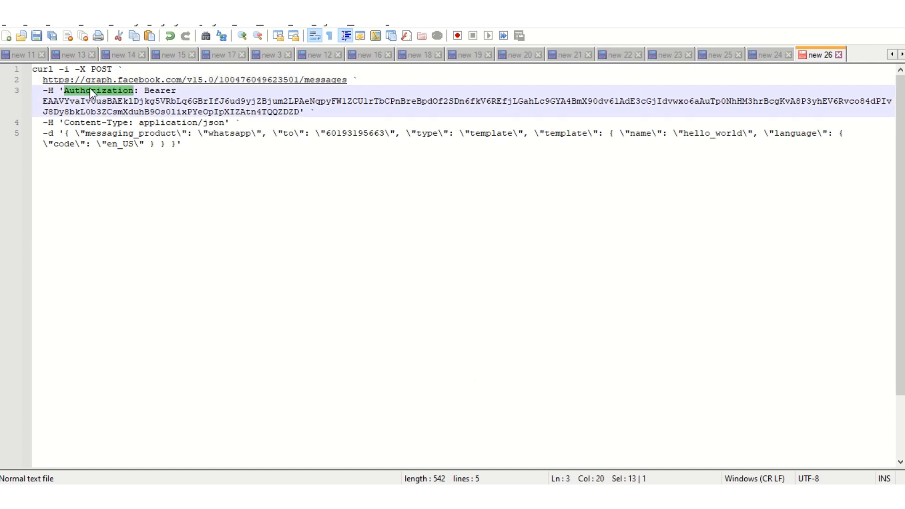
drag(144, 91, 306, 114)
click(281, 245)
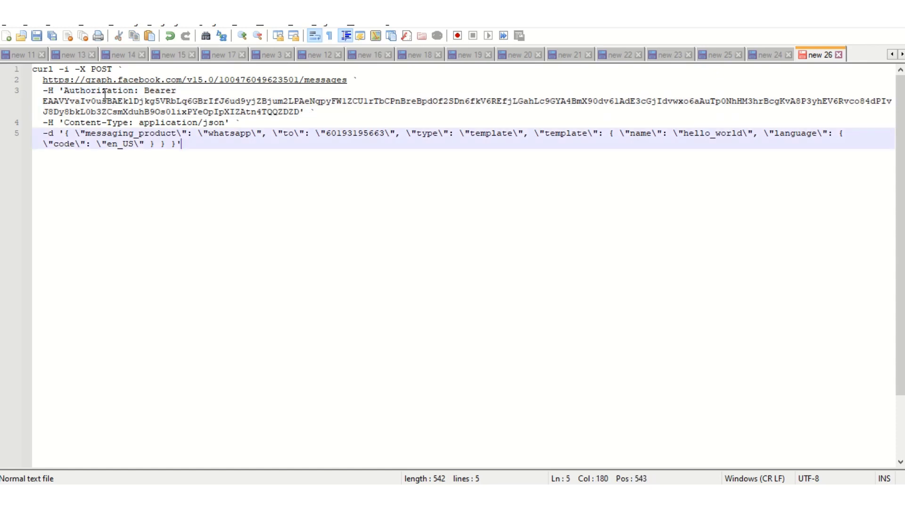
double_click(104, 91)
key(ctrl+c)
key(alt+Tab)
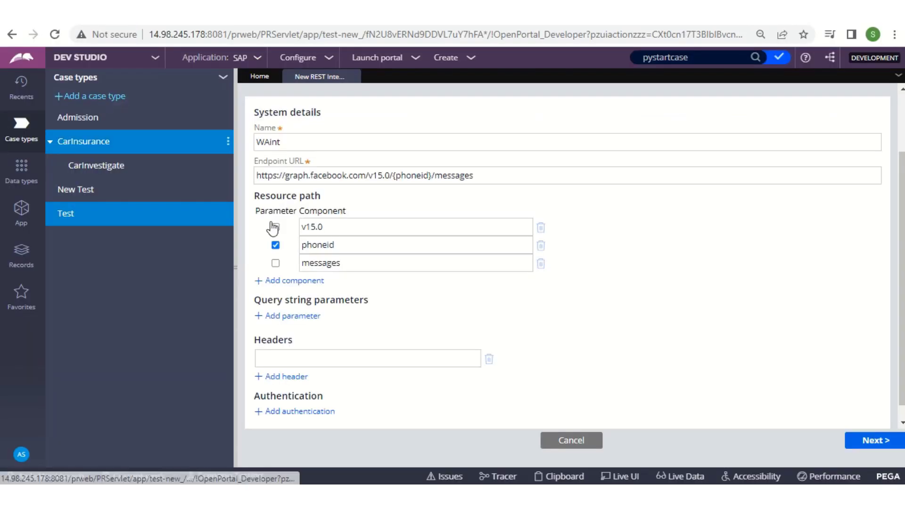
click(377, 363)
key(ctrl+v)
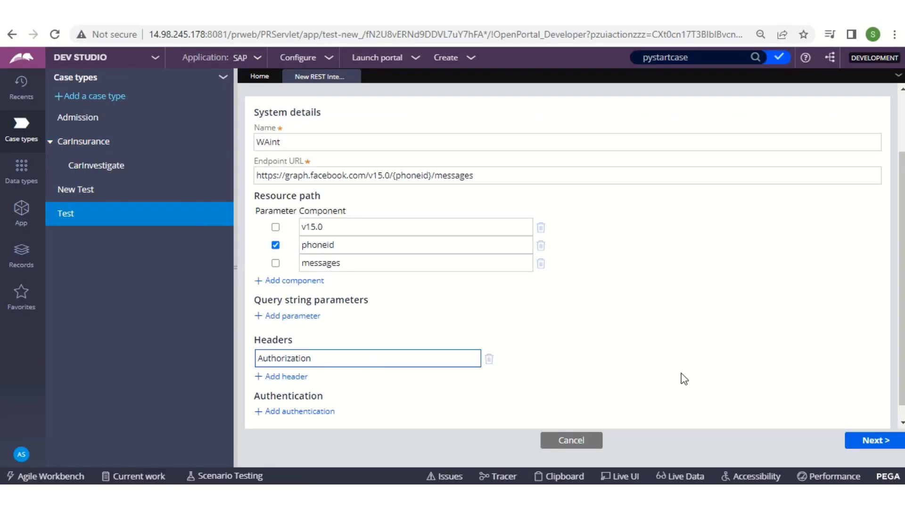
click(877, 442)
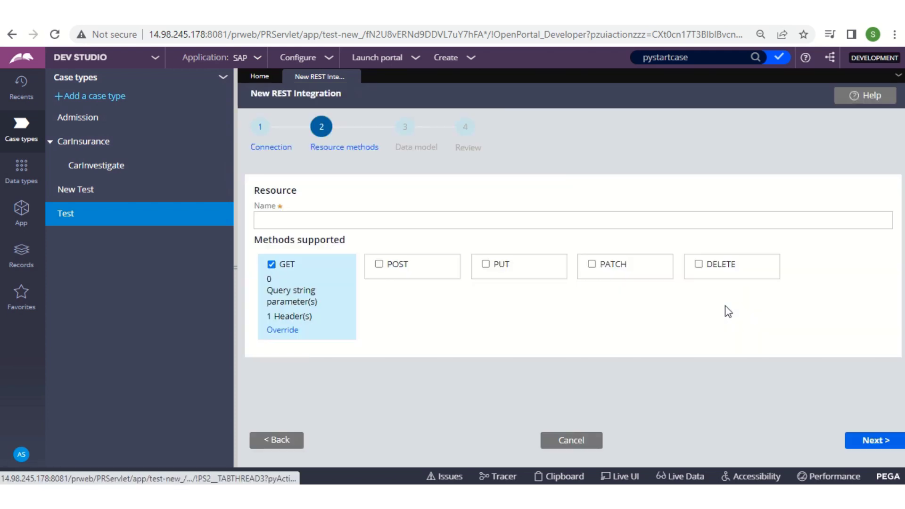
Step: Enter resource name WAintPOST, switch the method from GET to POST, and continue to Data model
click(333, 220)
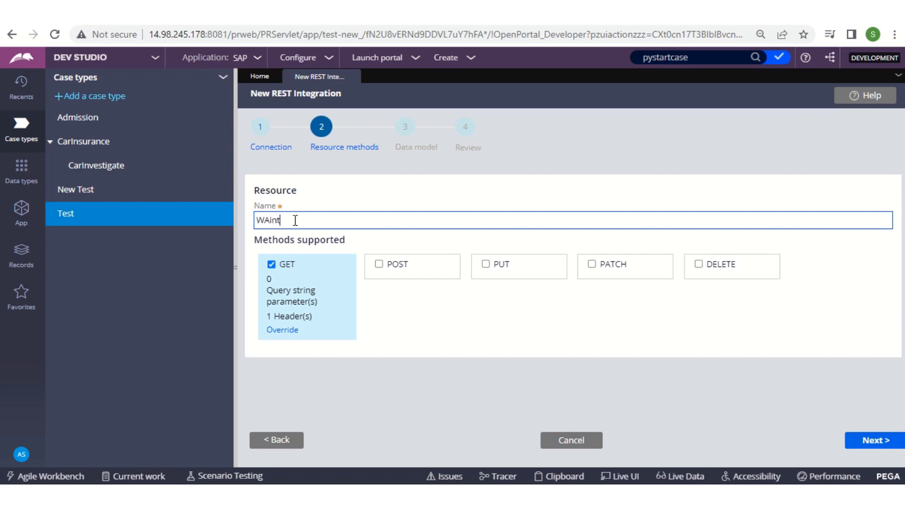
text(WAintPOST)
click(481, 333)
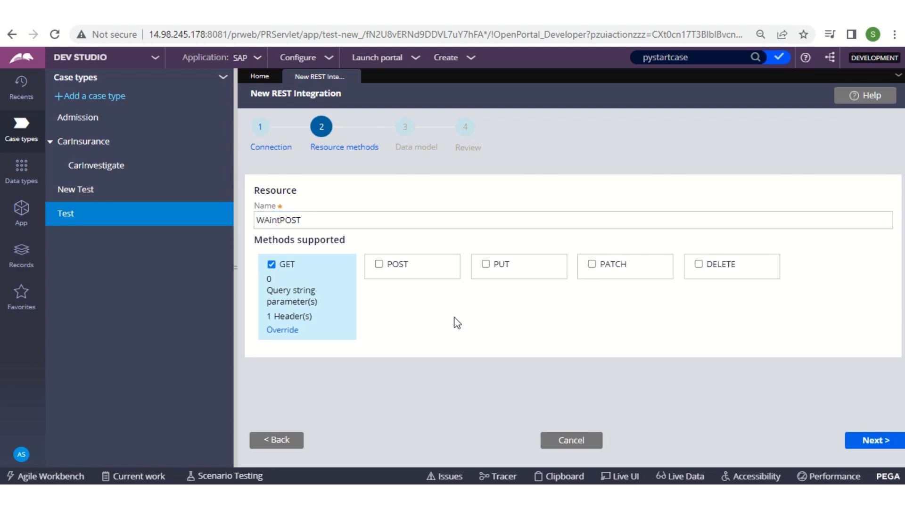
click(271, 265)
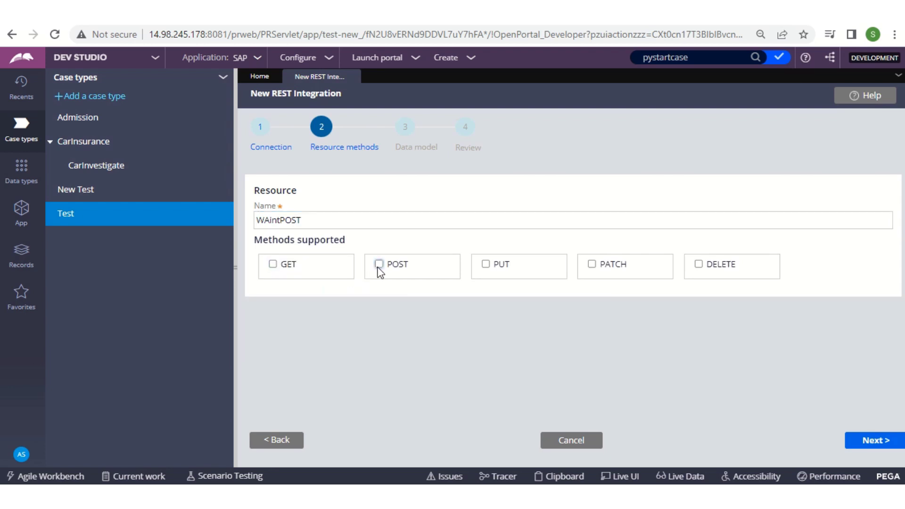
click(379, 264)
click(872, 444)
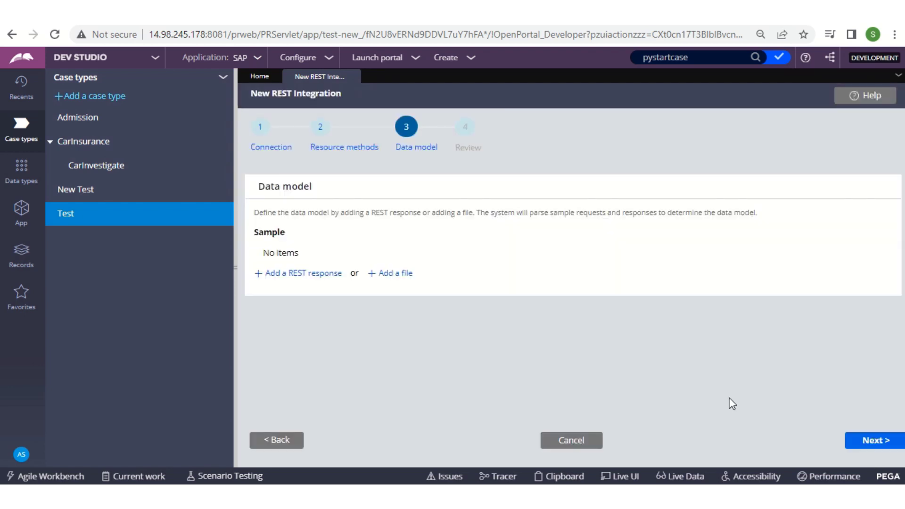
Step: Add a sample REST response and set its phoneid to the WhatsApp phone number ID from Meta
click(307, 274)
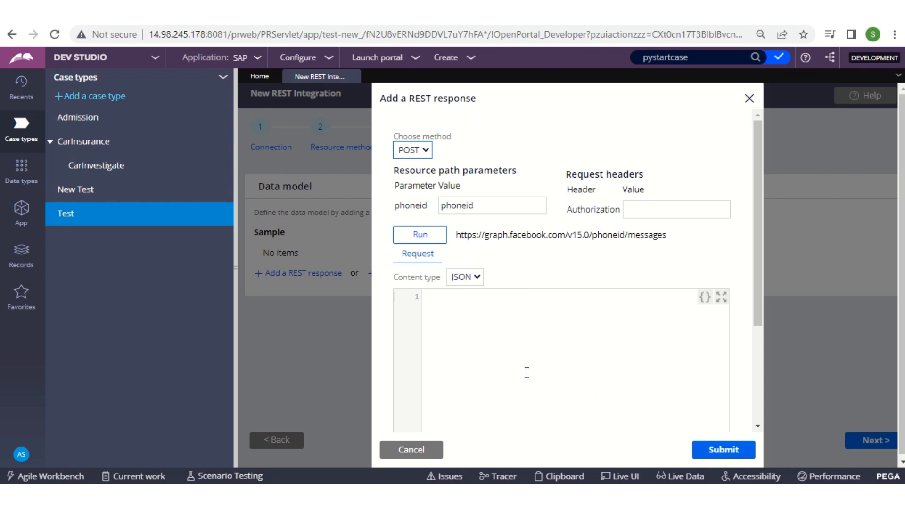
double_click(479, 205)
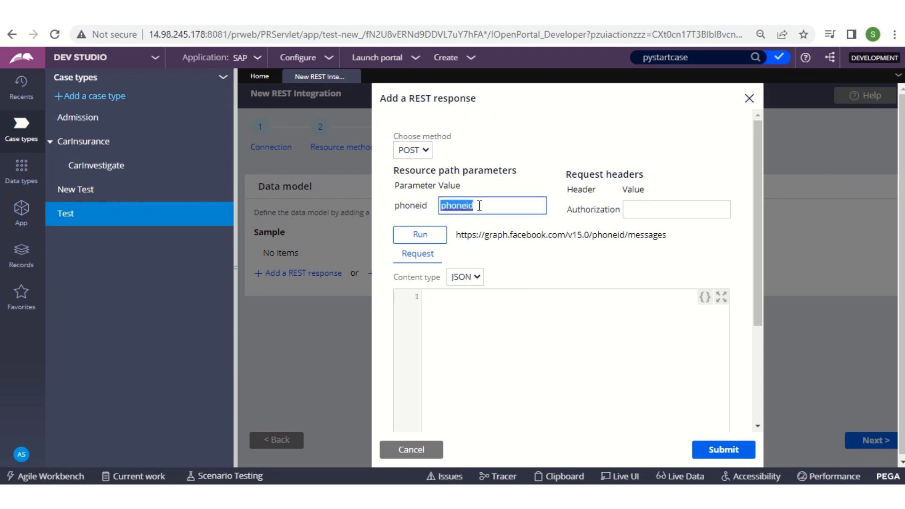
key(BackSpace)
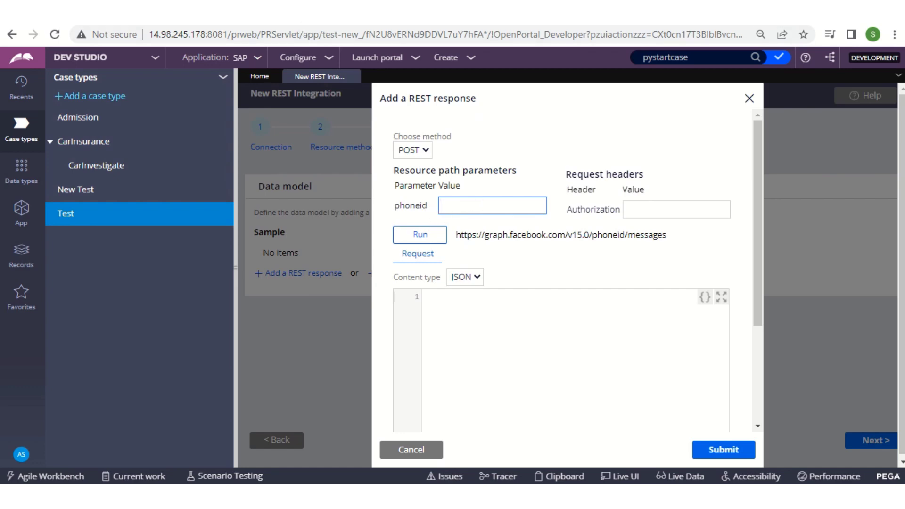
key(ctrl+Tab)
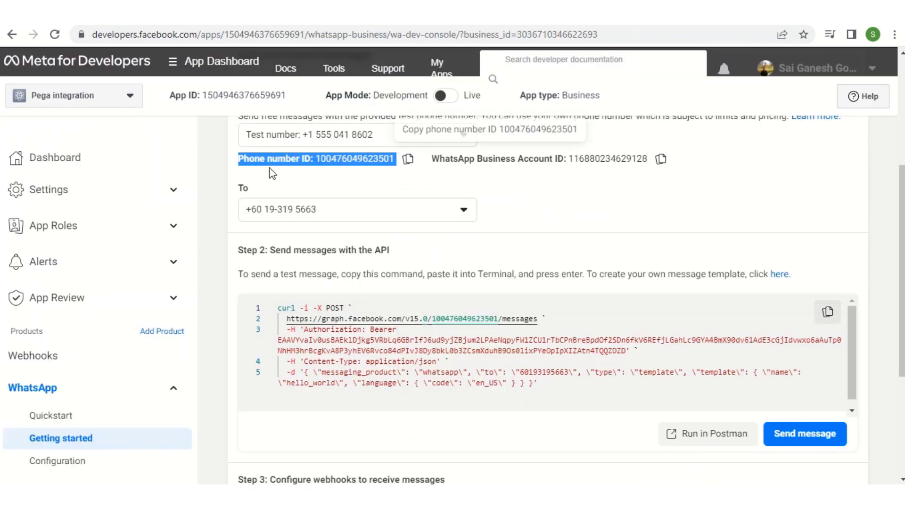
click(407, 160)
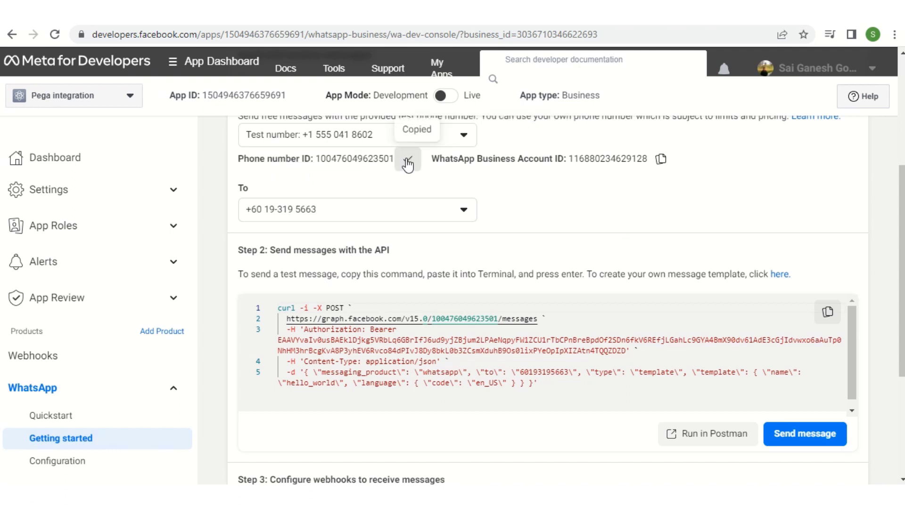
key(alt+Tab)
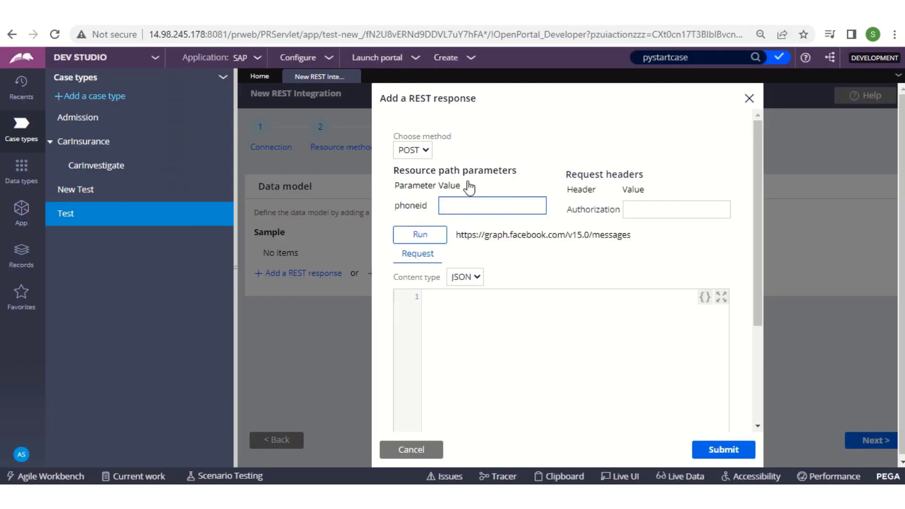
key(ctrl+v)
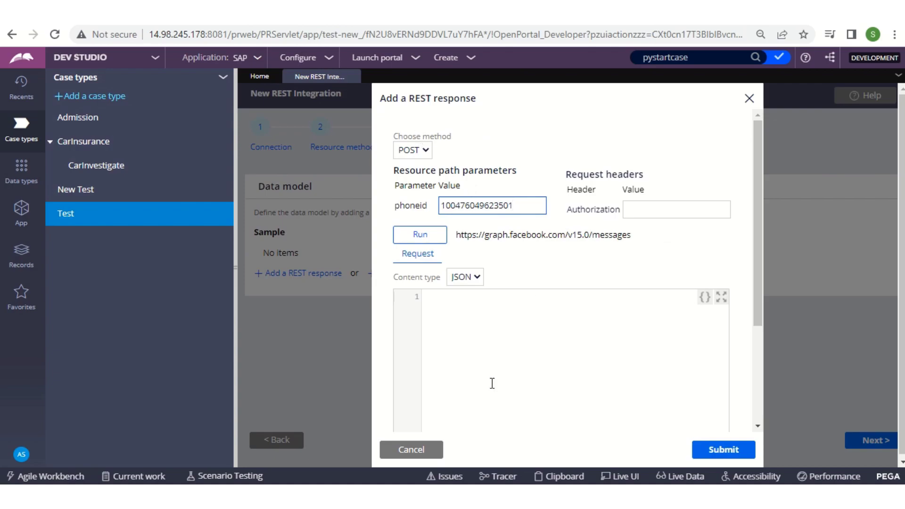
key(alt+Tab)
click(366, 325)
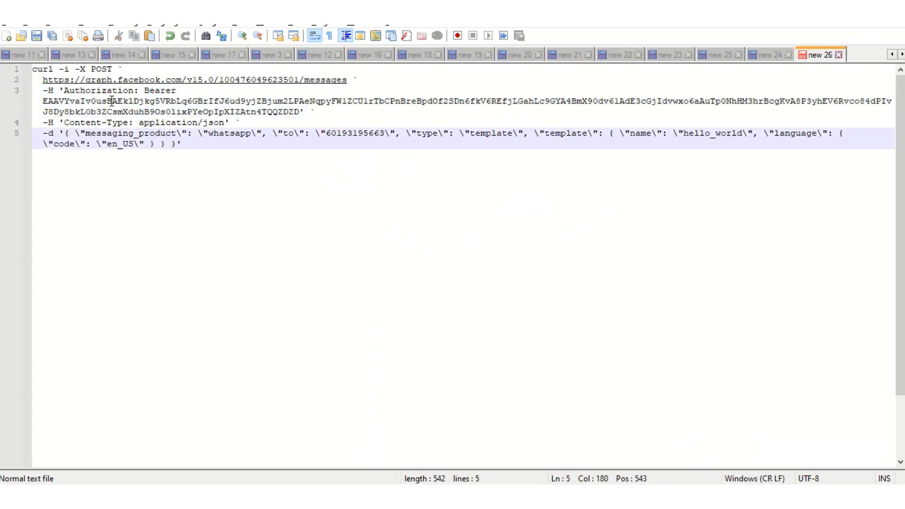
Step: Copy the Bearer access token from the curl command into the Authorization header value
click(107, 92)
double_click(106, 92)
click(146, 91)
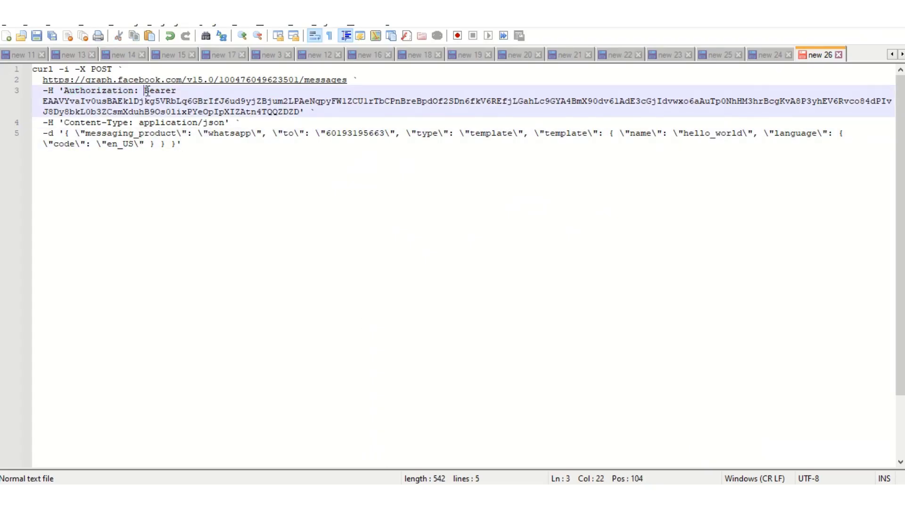
drag(146, 91, 304, 113)
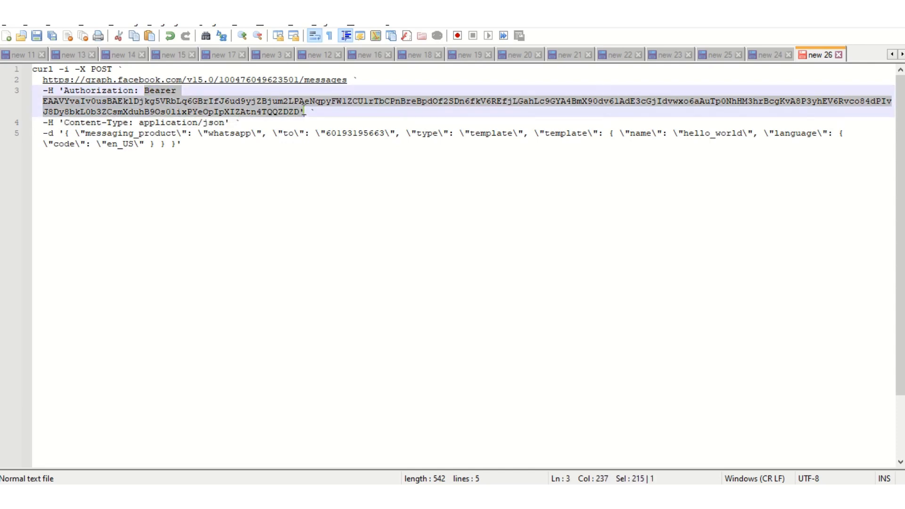
key(alt+Tab)
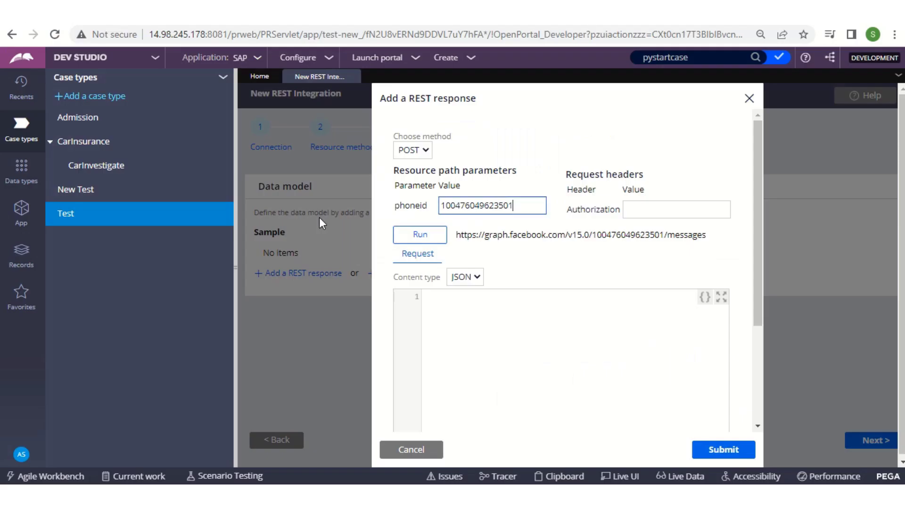
click(655, 209)
key(ctrl+v)
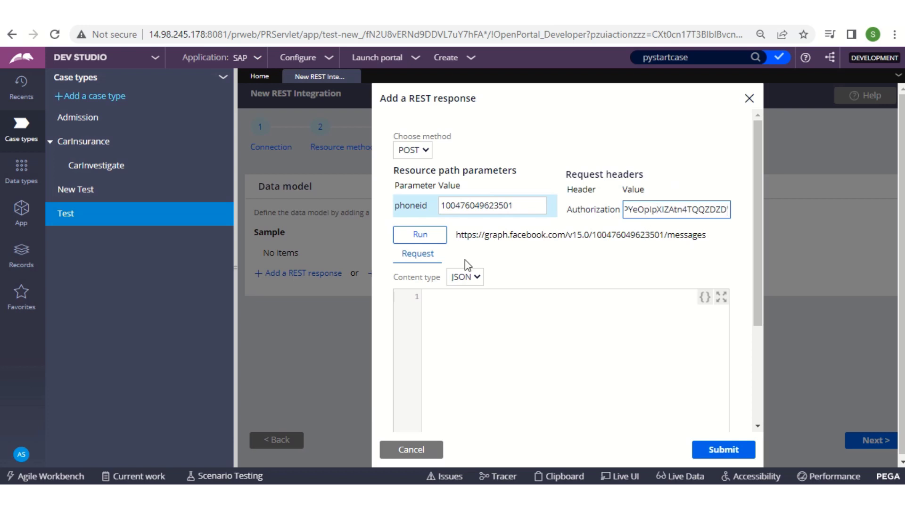
click(421, 259)
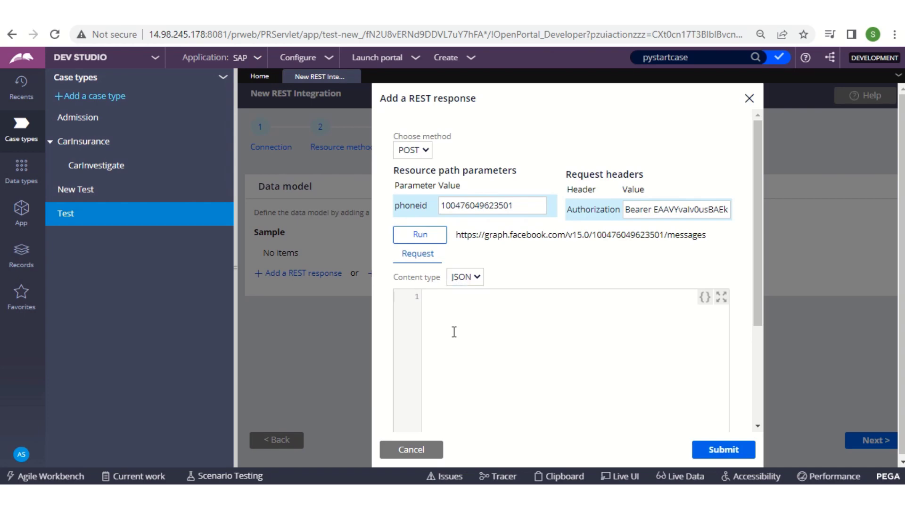
Step: Locate the 'to' recipient number in the JSON message body in Notepad++
key(alt+Tab)
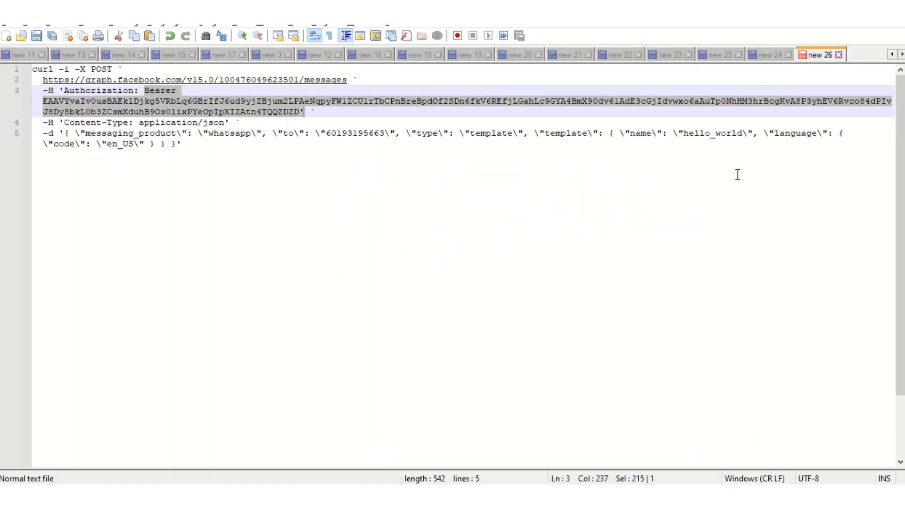
click(768, 54)
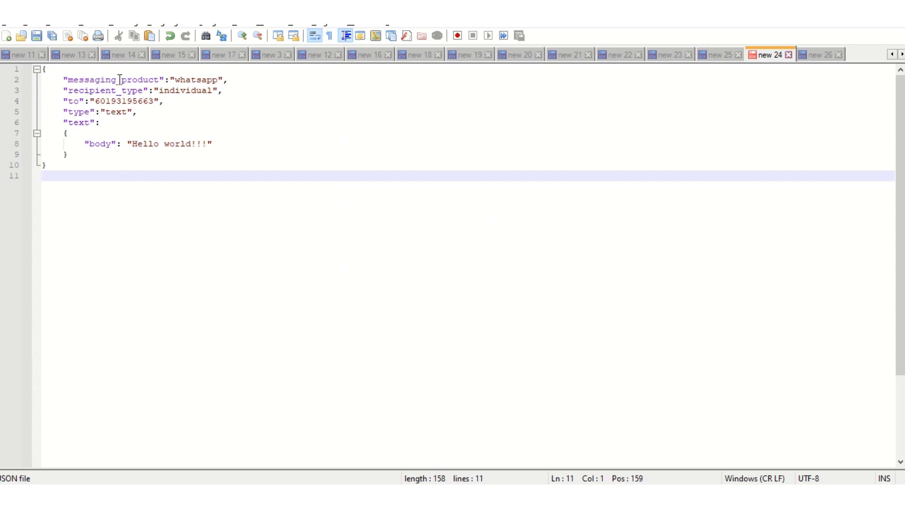
double_click(77, 101)
double_click(121, 102)
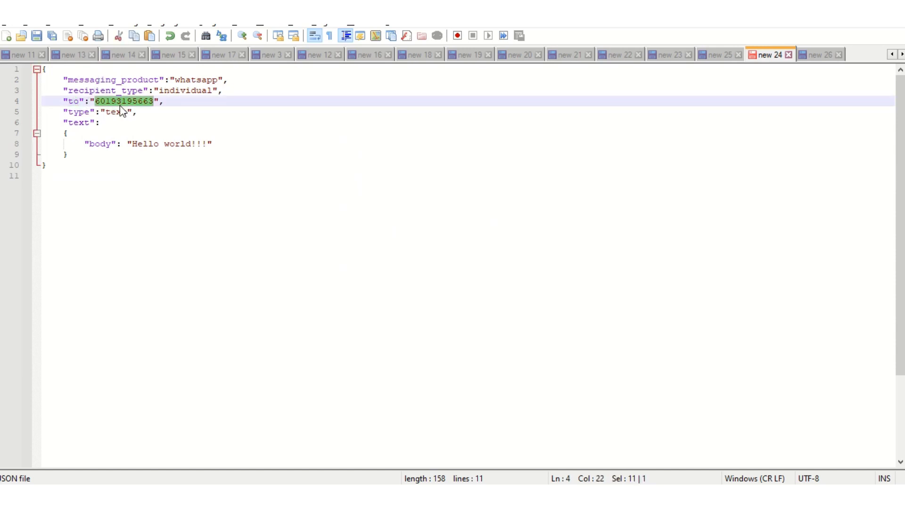
key(alt+Tab)
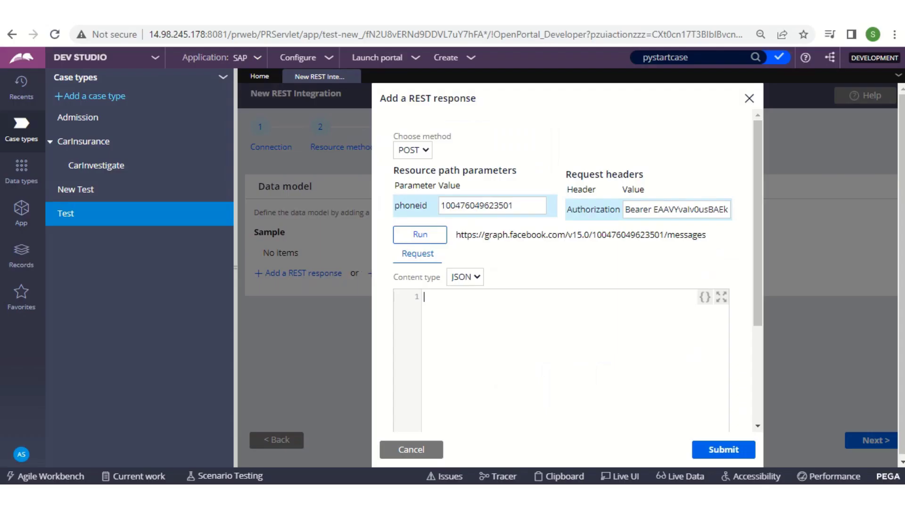
Step: Check the list of recipient phone numbers on the Meta developer page
key(alt+Tab)
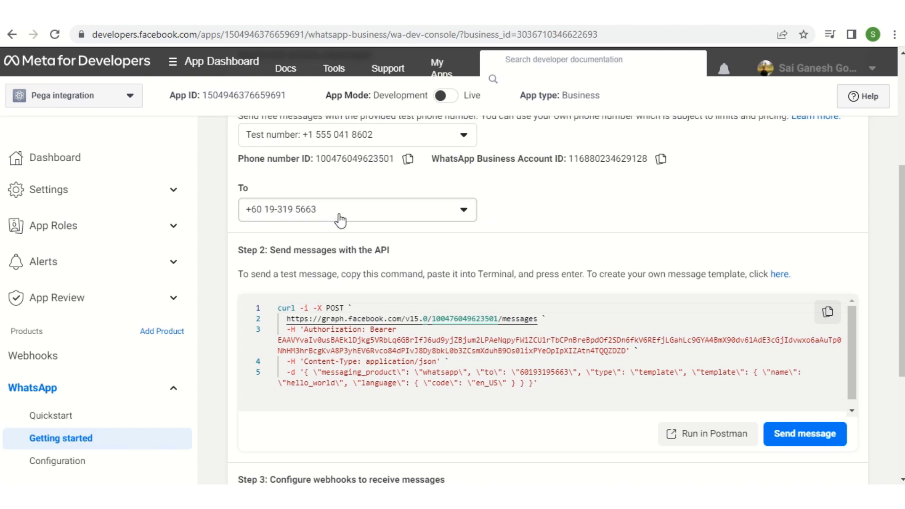
click(340, 220)
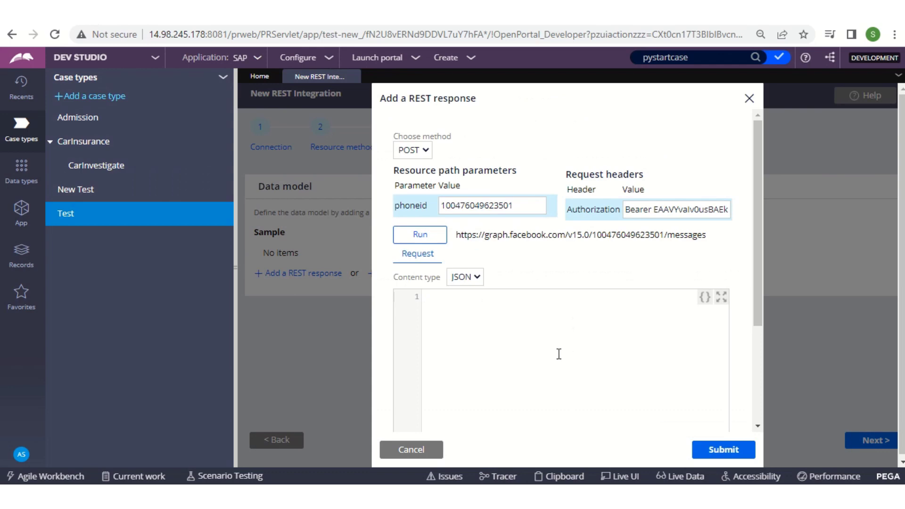
key(alt+Tab)
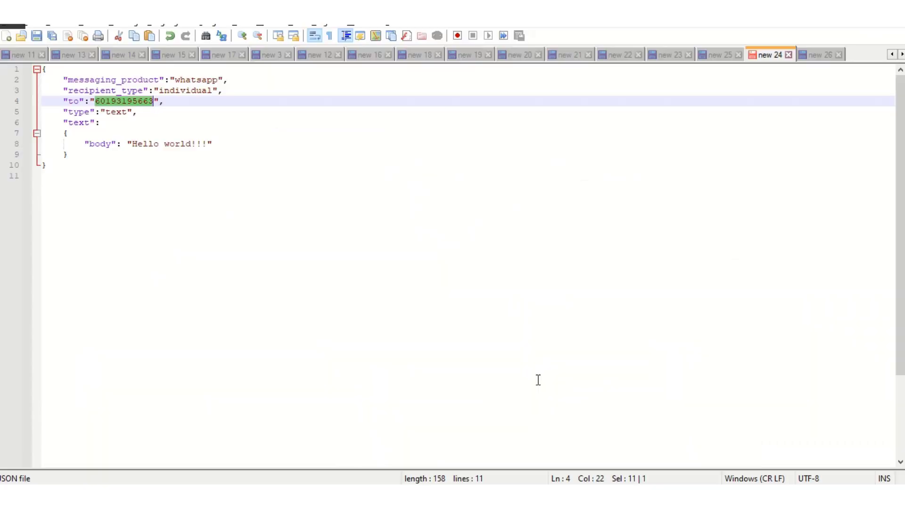
Step: Place the JSON response below the request body and submit the sample REST response
drag(136, 209, 30, 78)
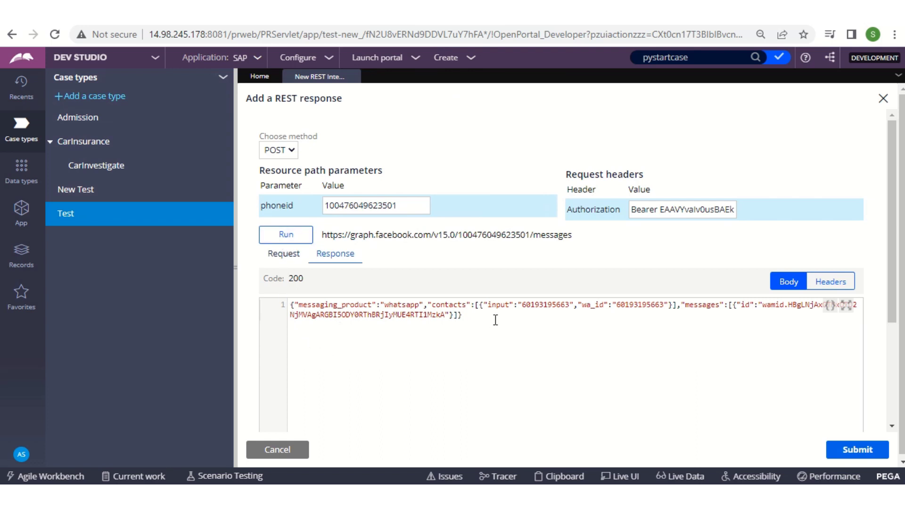
drag(463, 316, 288, 306)
key(ctrl+c)
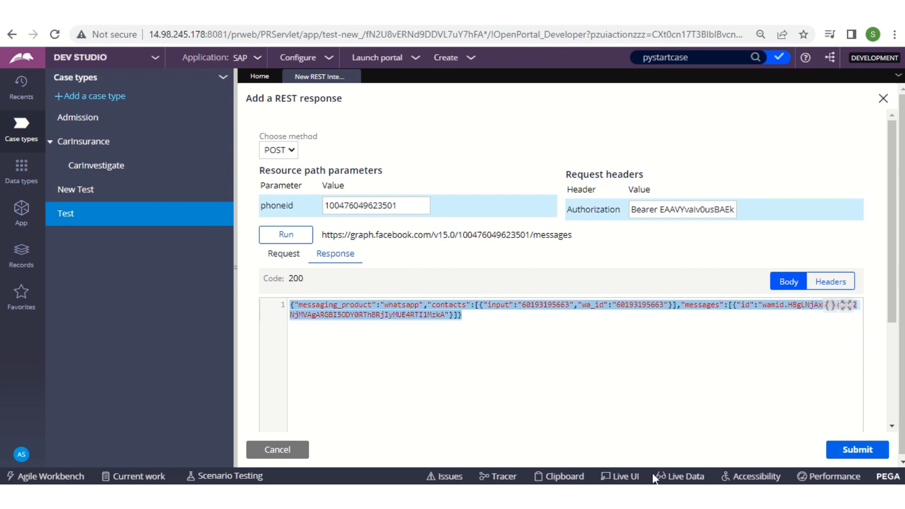
click(618, 415)
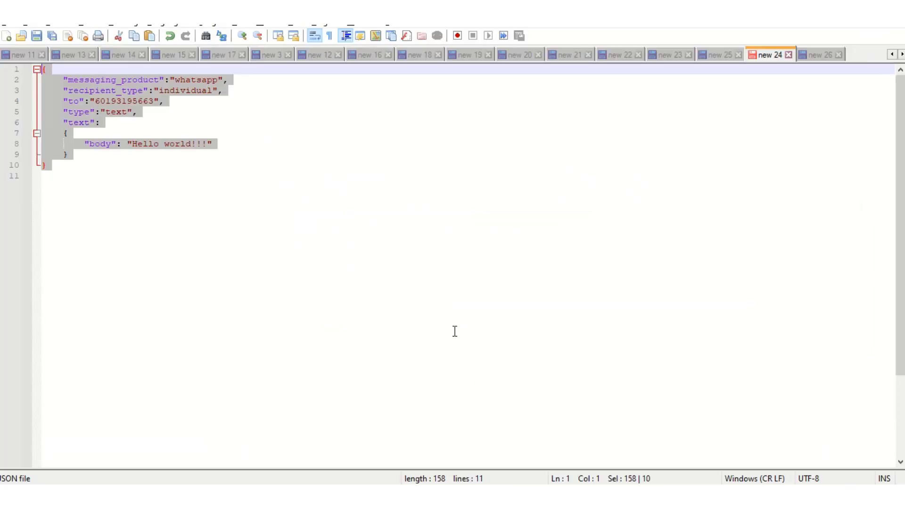
key(Return)
key(Return)
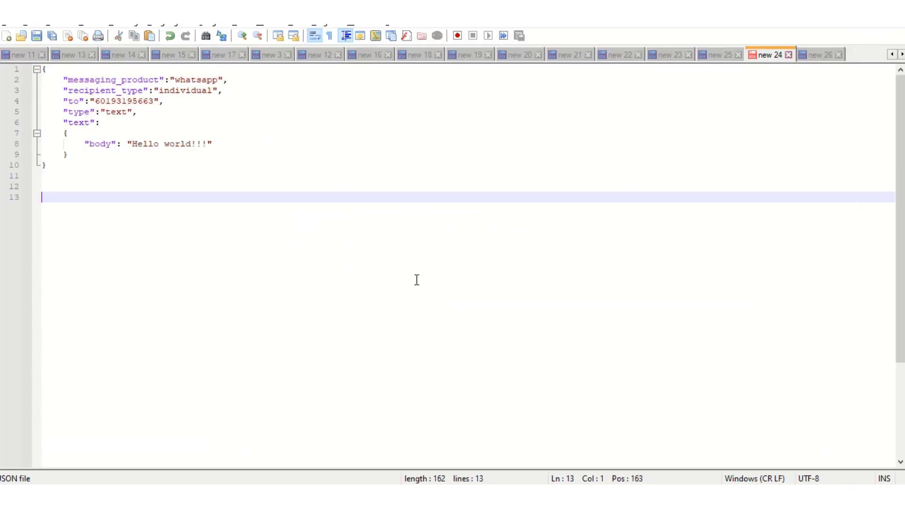
key(ctrl+v)
key(alt+Tab)
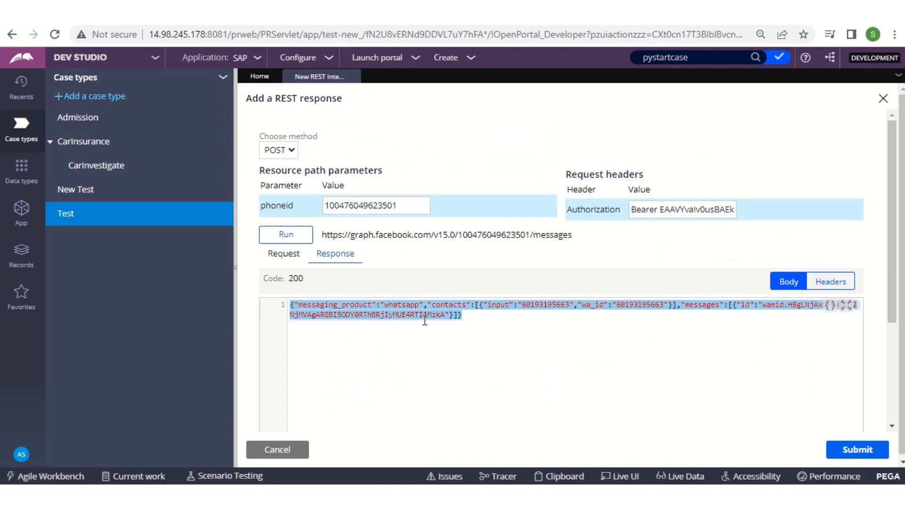
click(856, 450)
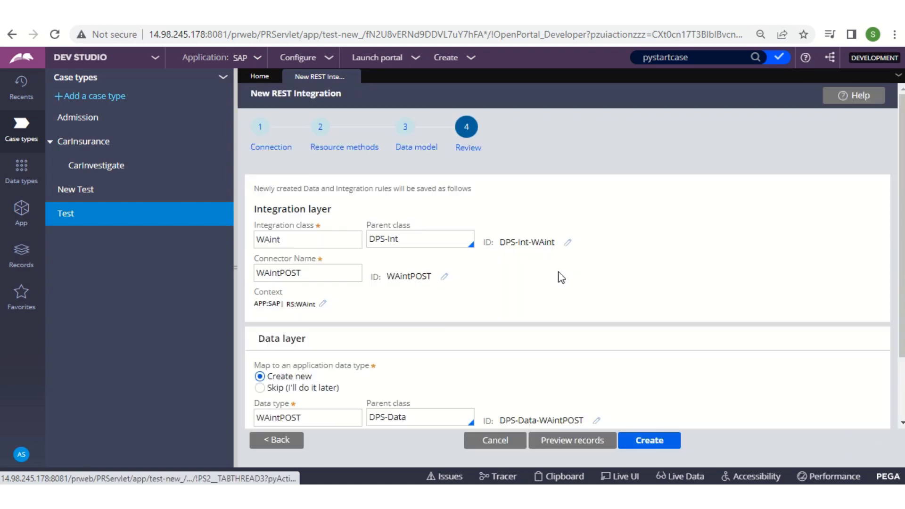
Step: Review the WAint class, WAintPOST connector and data type, then create the rules
scroll(542, 342, down, 1)
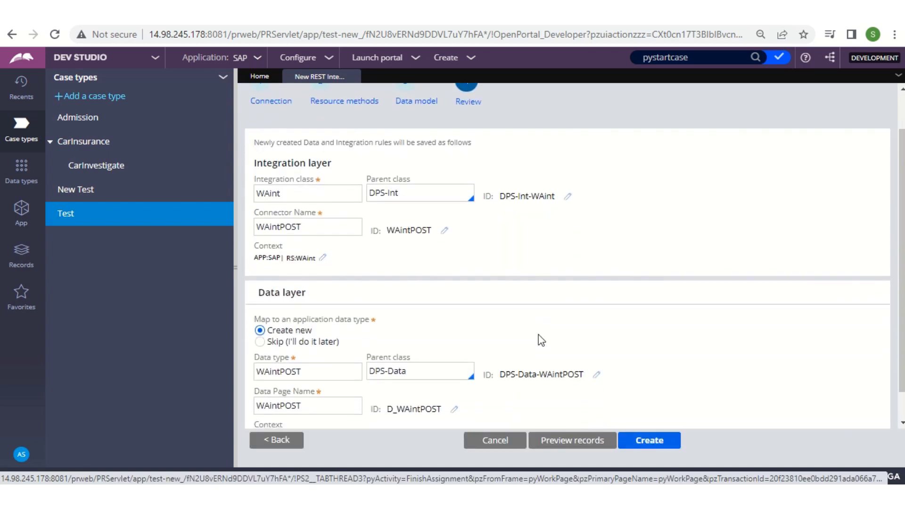
scroll(536, 358, down, 1)
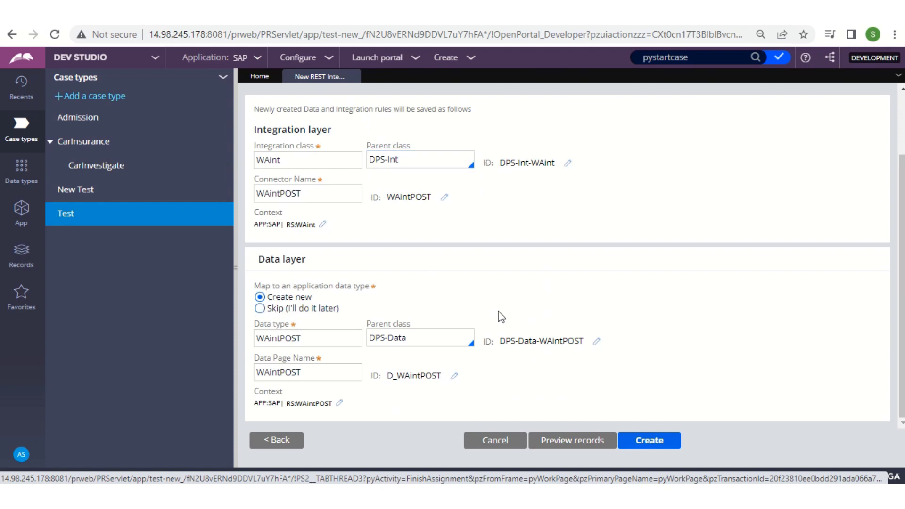
click(655, 442)
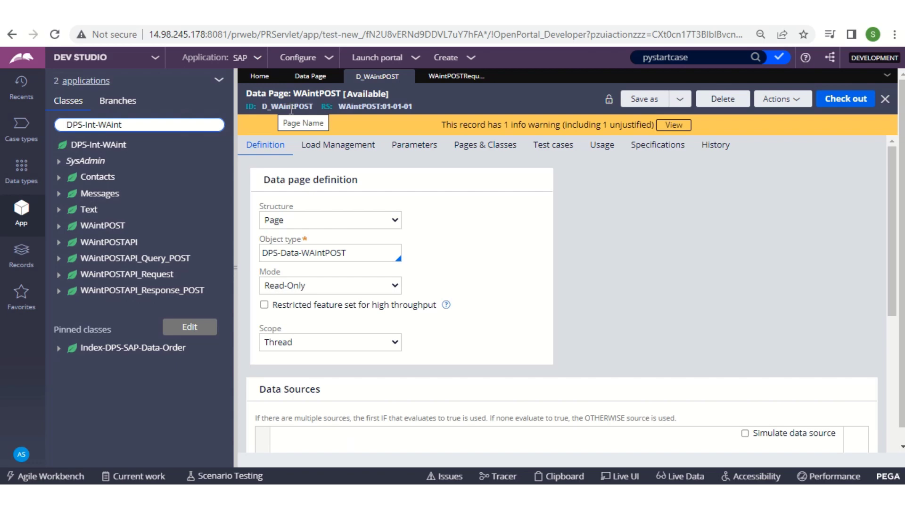
Step: Scroll to Data Sources on D_WAintPOST and open the WAintPOSTRequestPOST data transform
scroll(585, 240, down, 1)
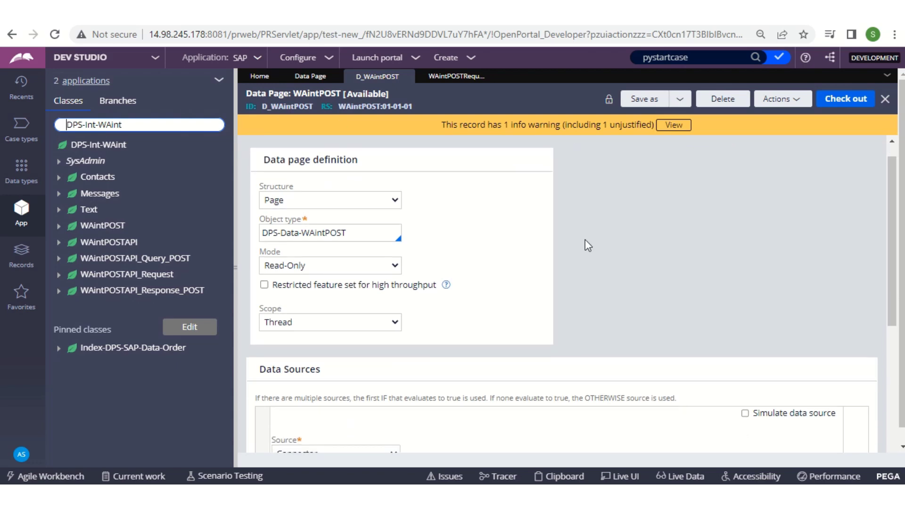
scroll(585, 242, up, 1)
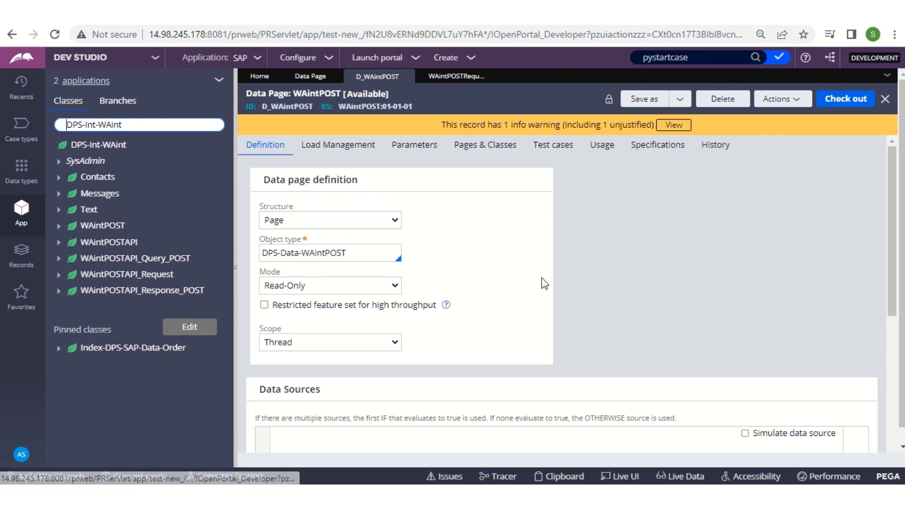
scroll(593, 282, down, 5)
scroll(593, 278, down, 3)
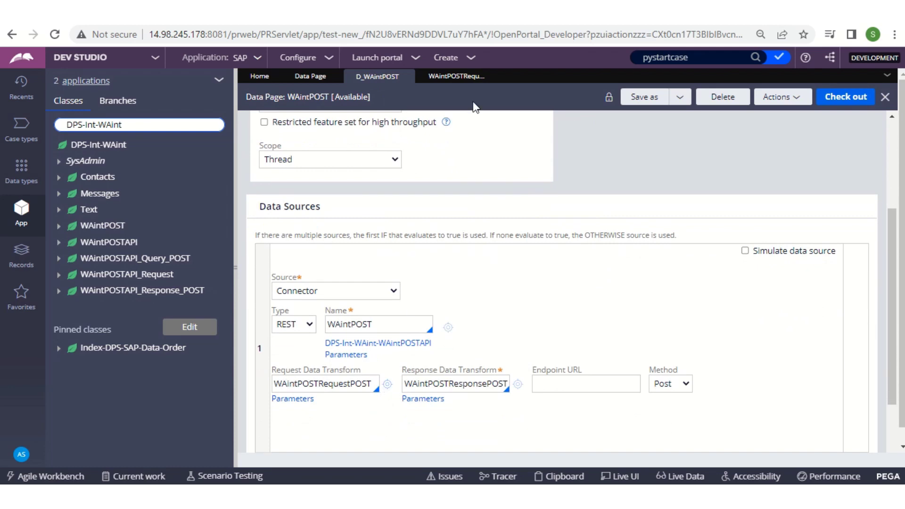
click(460, 77)
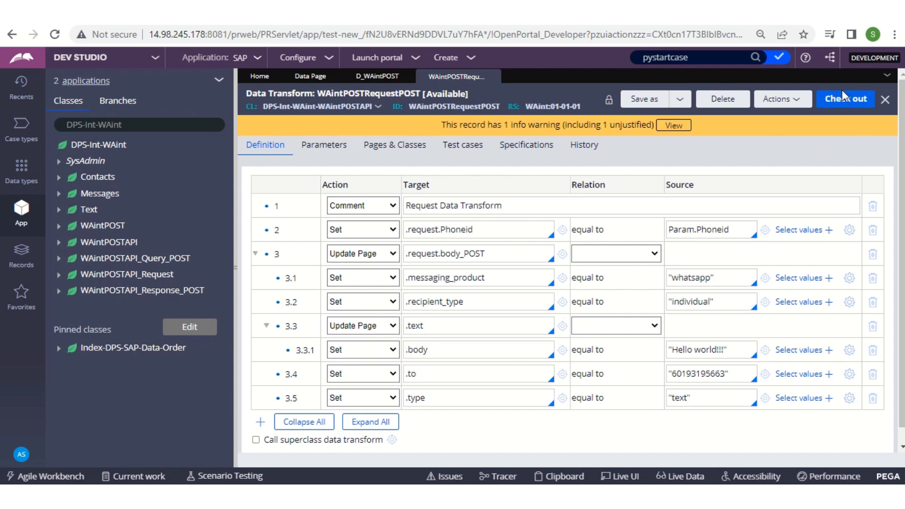
Step: Check out WAintPOSTRequestPOST and add To and Message parameters
click(844, 105)
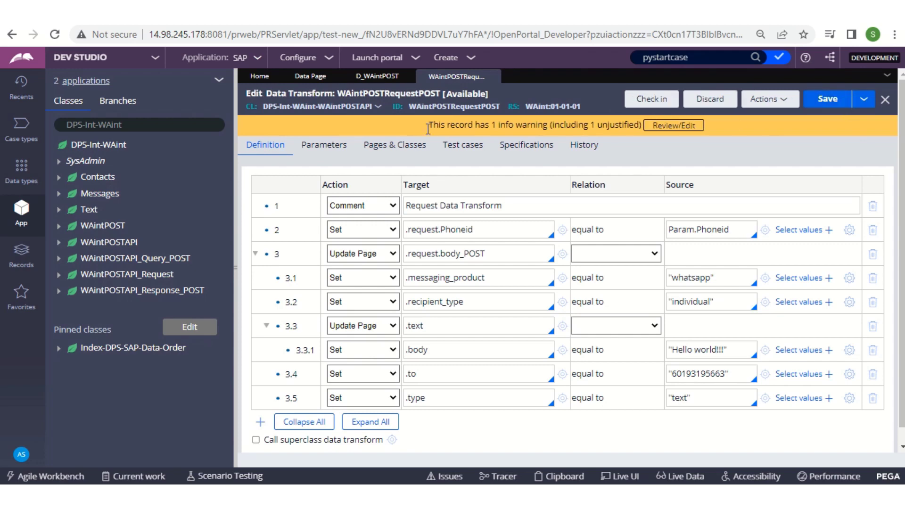
click(335, 150)
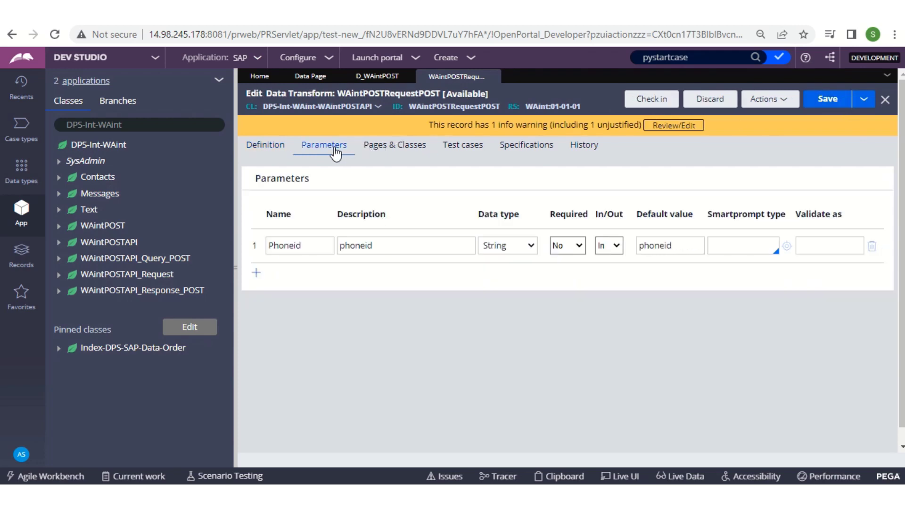
click(257, 273)
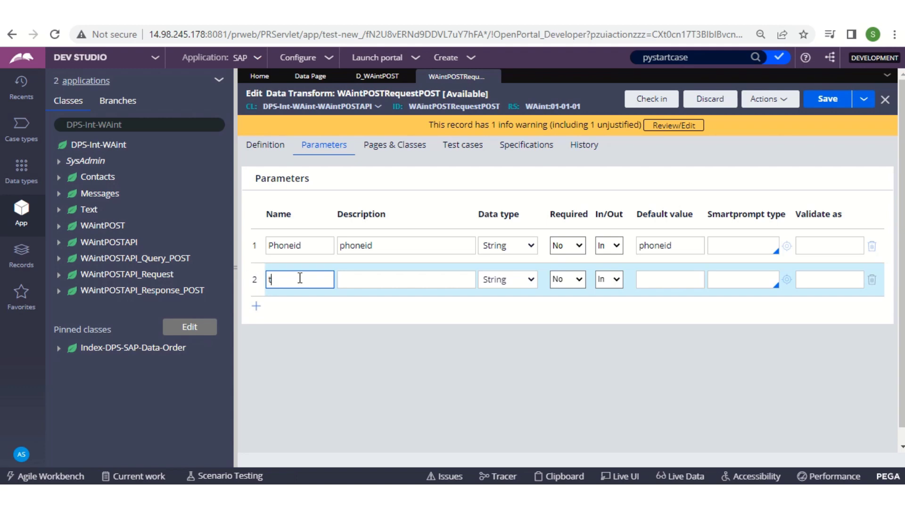
click(257, 307)
text(Mes)
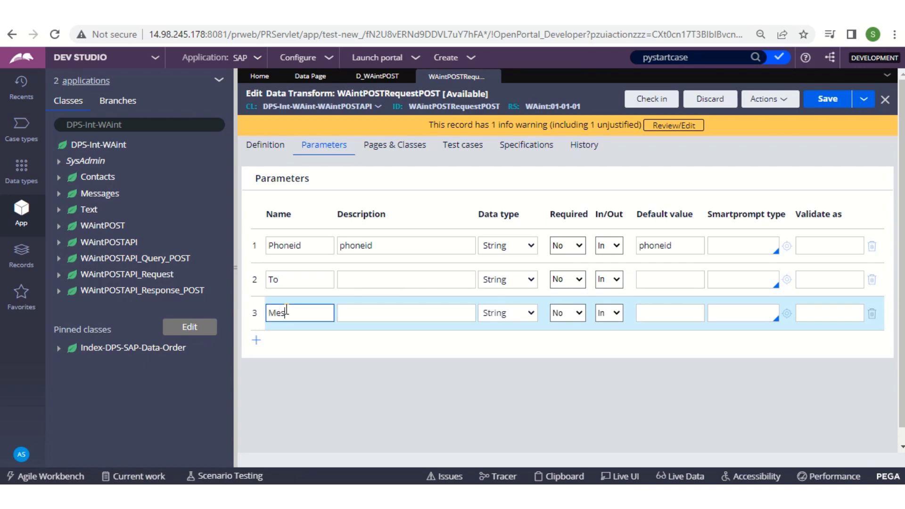
text(sage)
Step: Replace the hard-coded .body with Param.Message and the recipient .to with Param.To
click(267, 147)
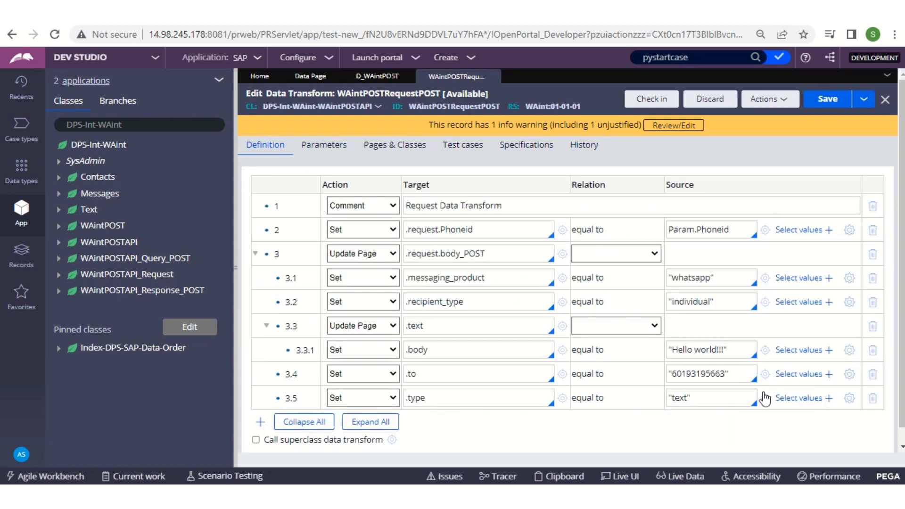
drag(729, 349, 667, 349)
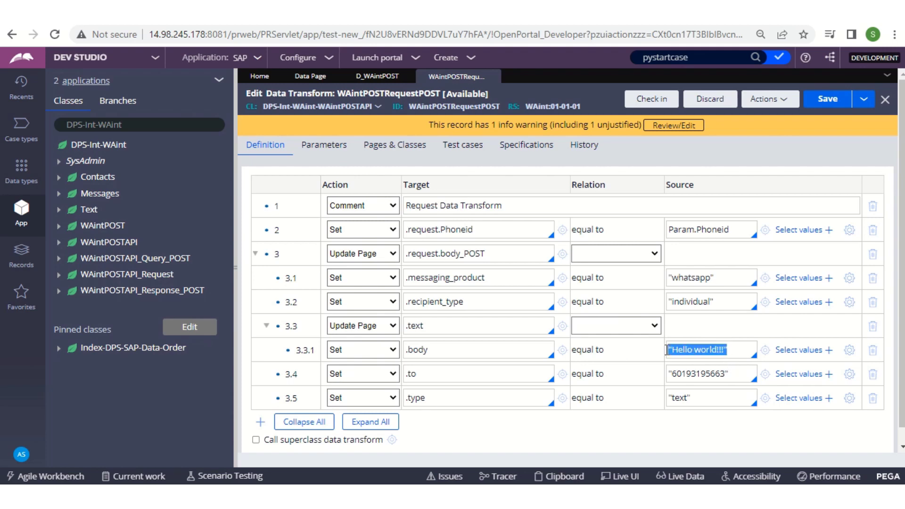
key(BackSpace)
text(Par)
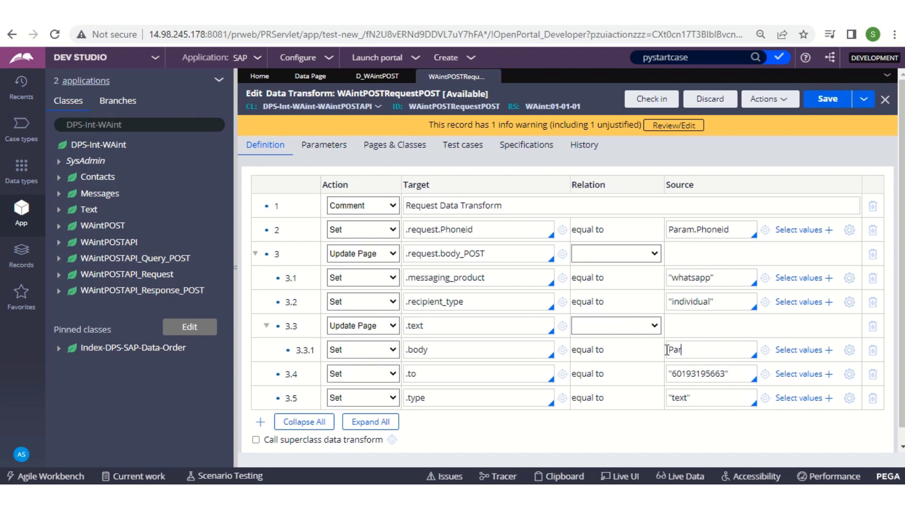
text(am.)
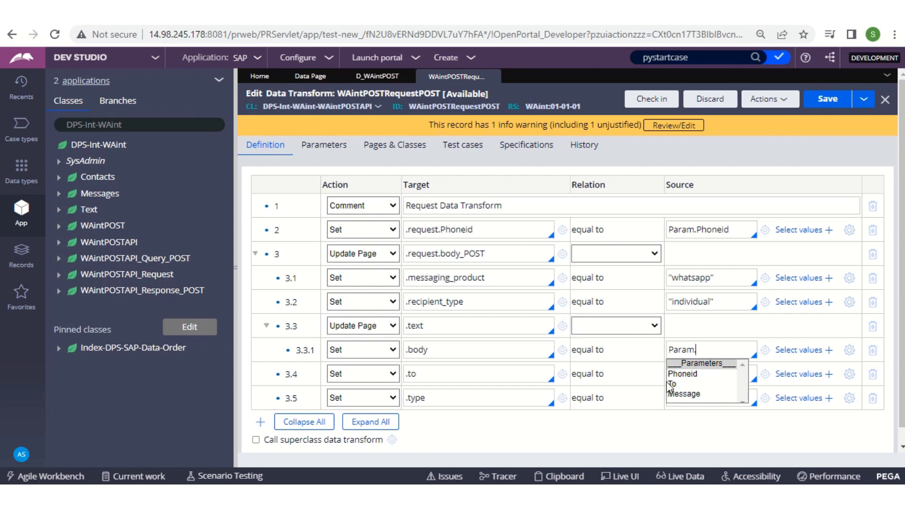
click(684, 395)
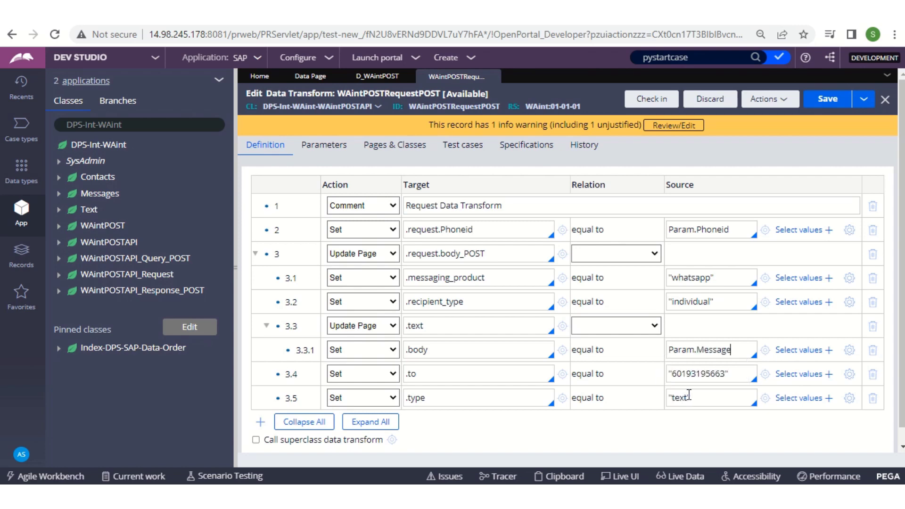
drag(731, 372, 670, 377)
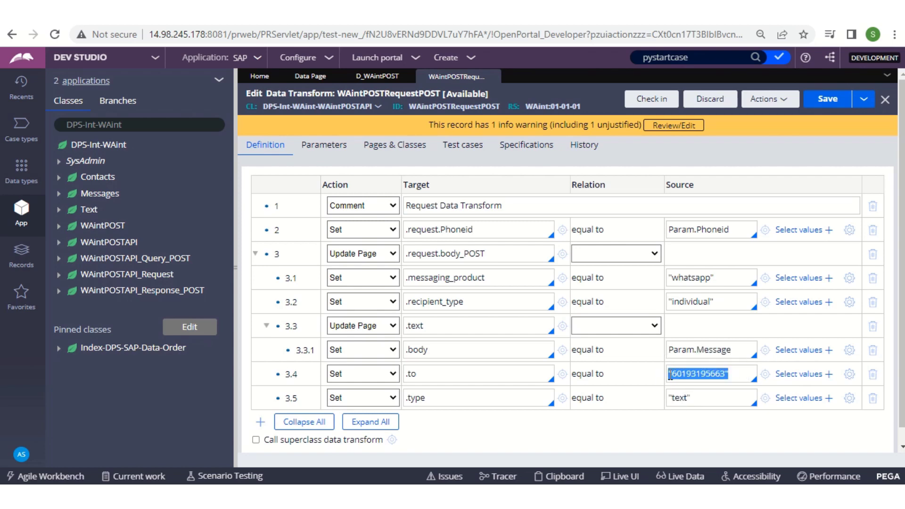
text(Param.)
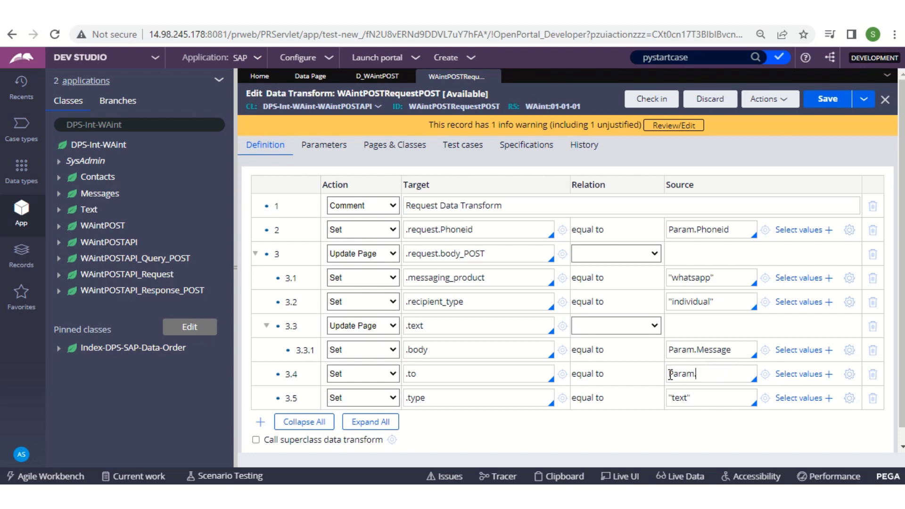
text(To)
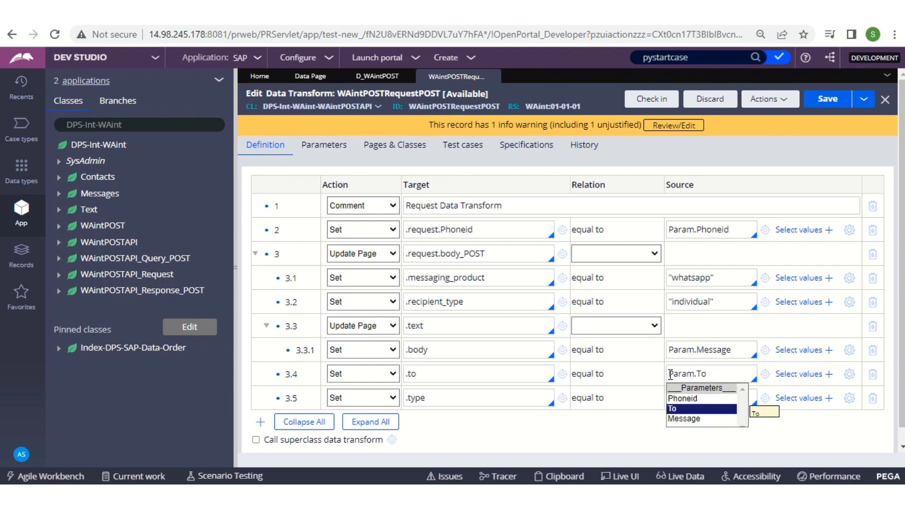
key(Return)
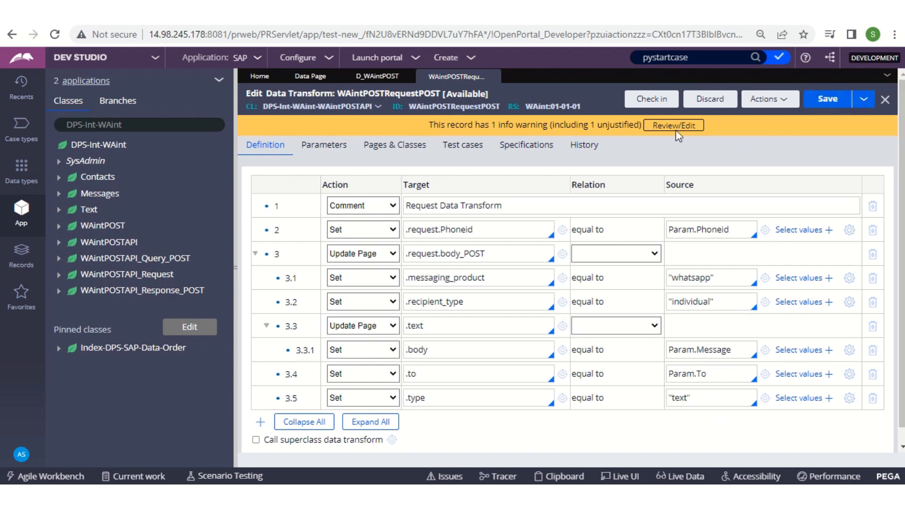
Step: Check in the data transform with the comment 'added parameters'
click(650, 101)
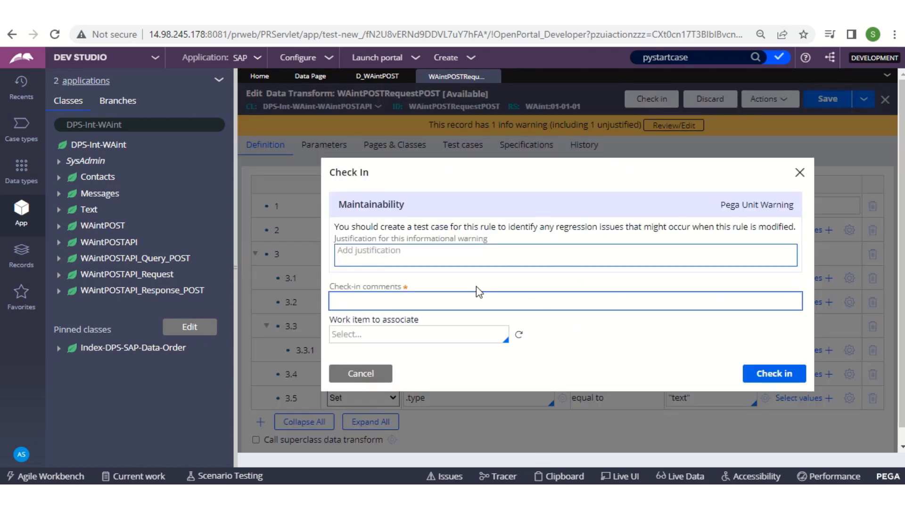
click(470, 298)
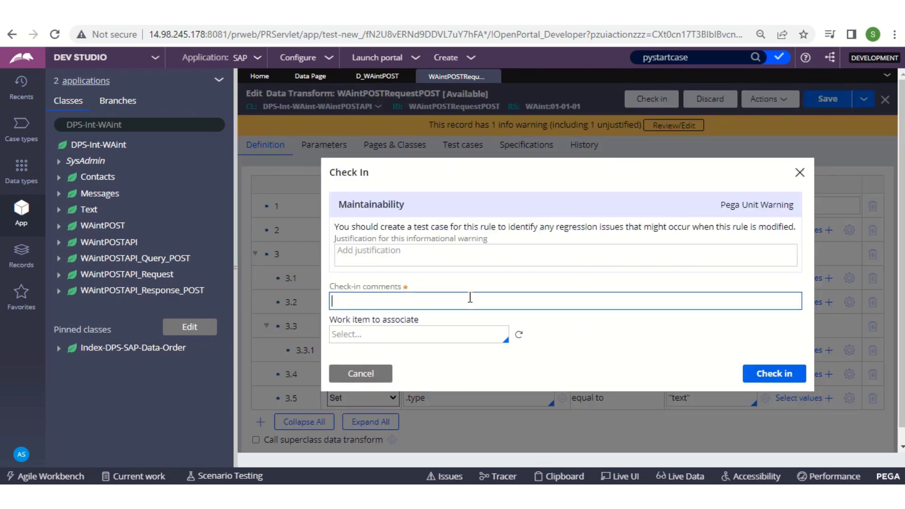
text(added parameters)
key(Return)
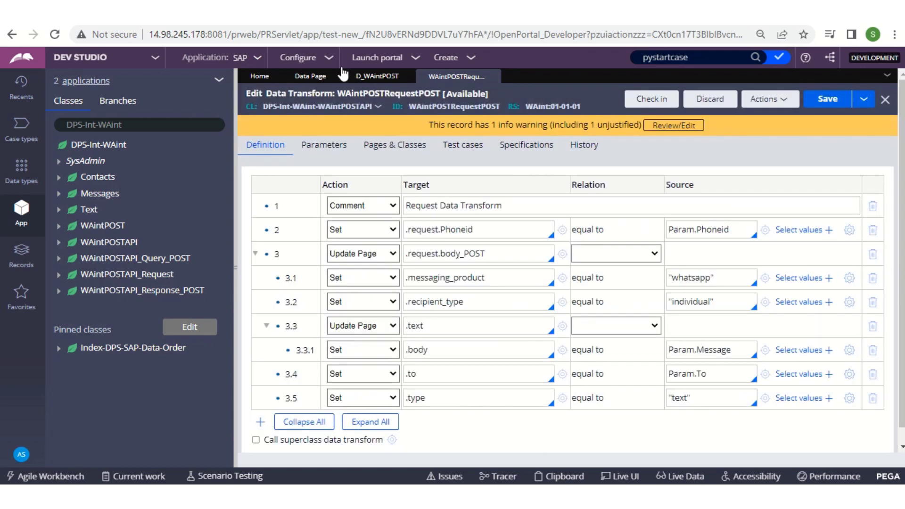
click(373, 77)
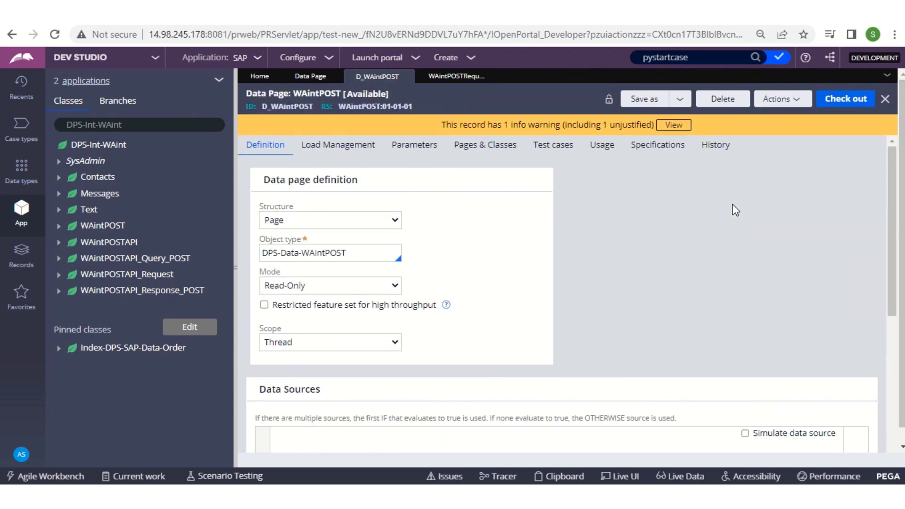
Step: Check out D_WAintPOST and add To and Message parameters
click(848, 107)
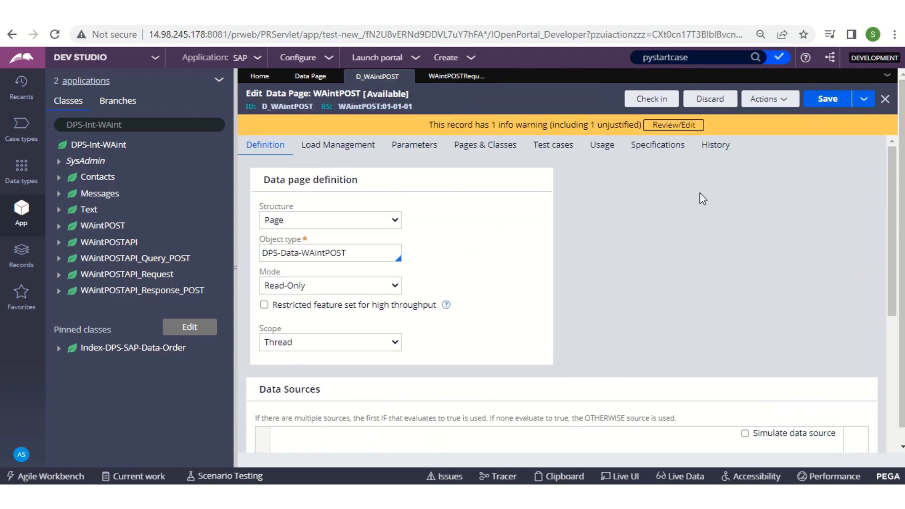
click(415, 145)
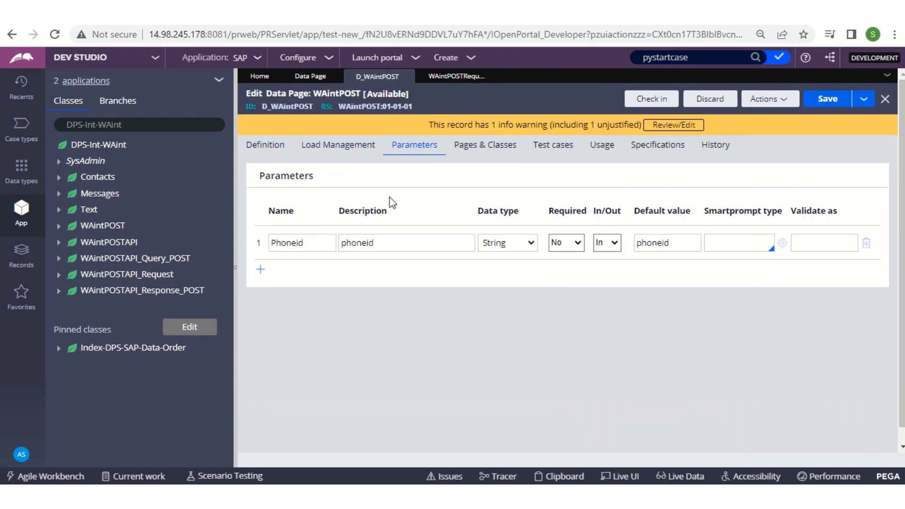
click(259, 272)
click(259, 306)
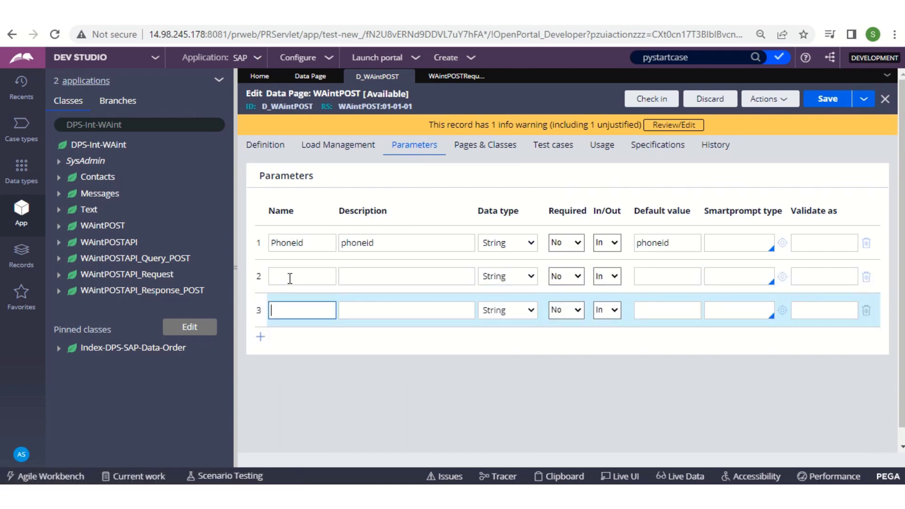
click(290, 278)
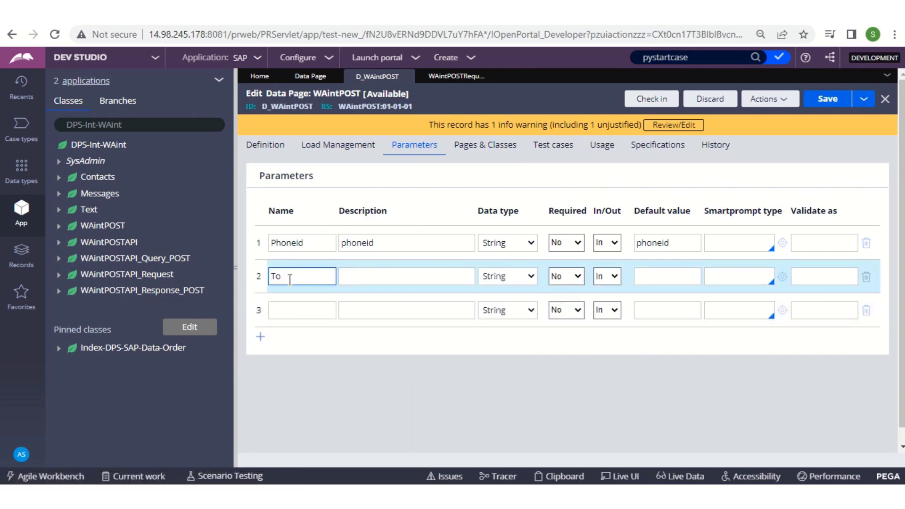
click(293, 310)
text(Message)
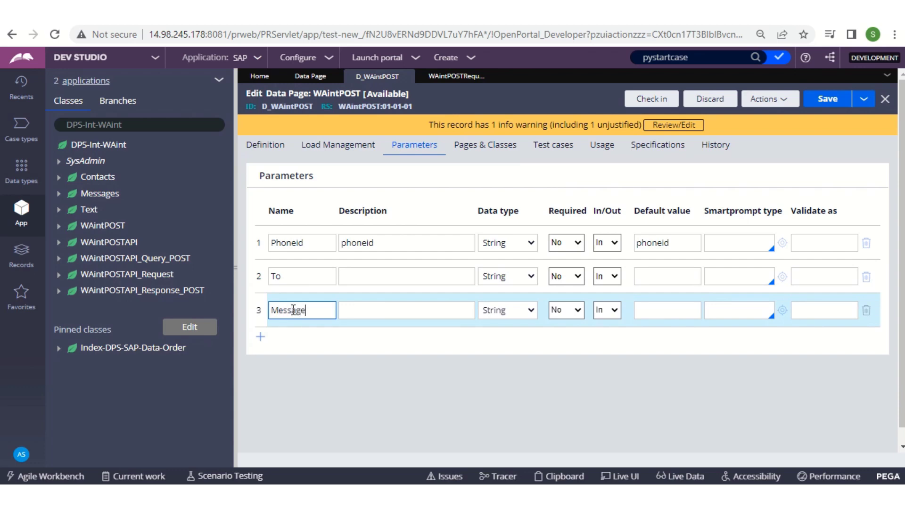
Step: Replace Phoneid's default value with the copied WhatsApp phone number ID
double_click(664, 243)
key(BackSpace)
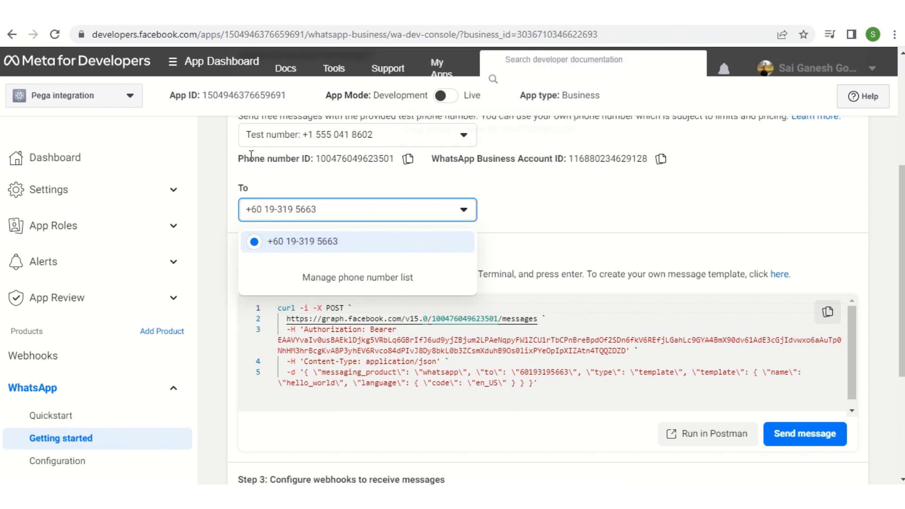
click(408, 159)
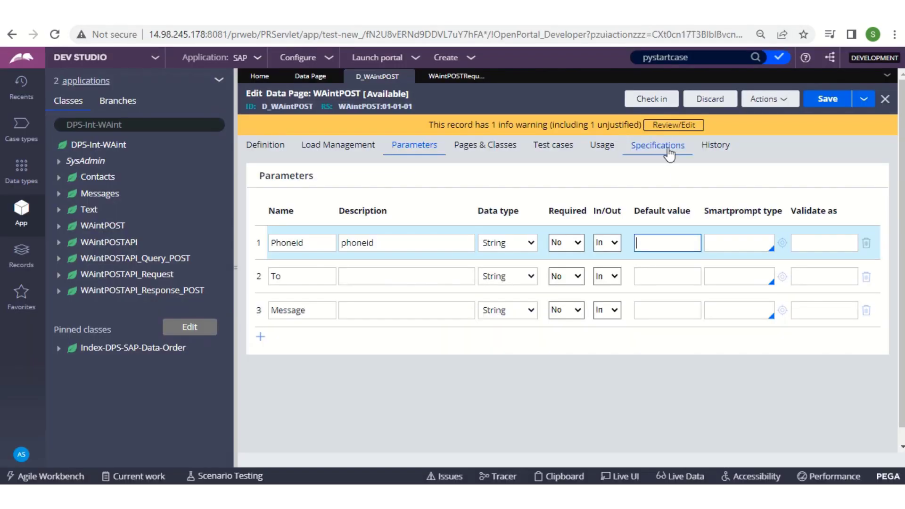
key(ctrl+v)
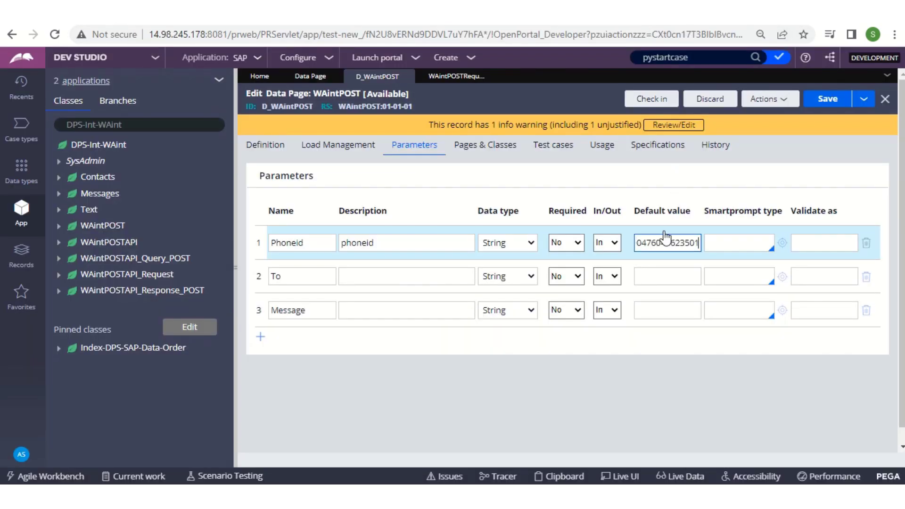
click(267, 146)
scroll(594, 330, down, 5)
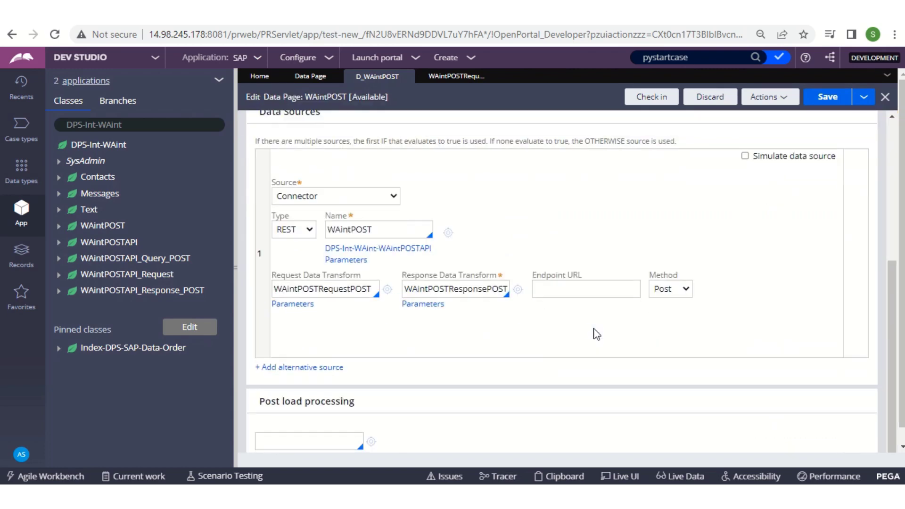
Step: Pass the current parameter page to the request transform, save, and check in with 'added params'
click(304, 307)
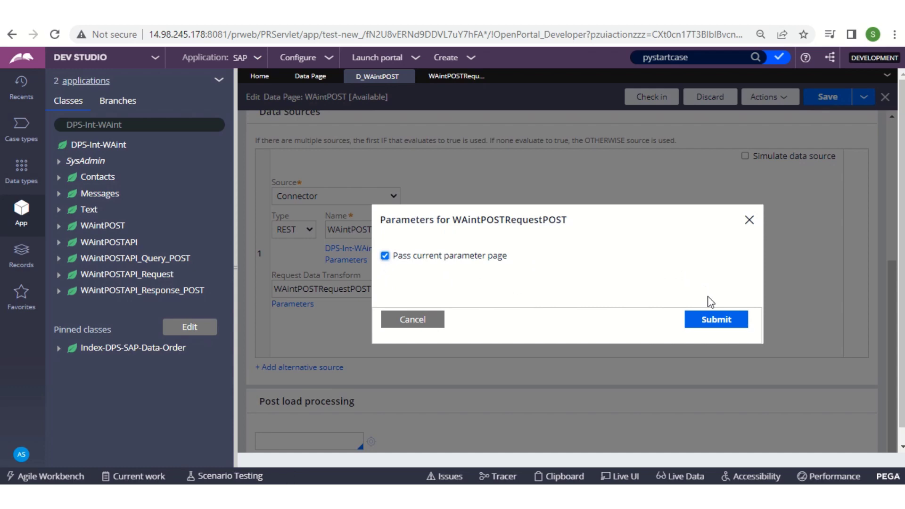
click(714, 319)
click(829, 97)
click(648, 98)
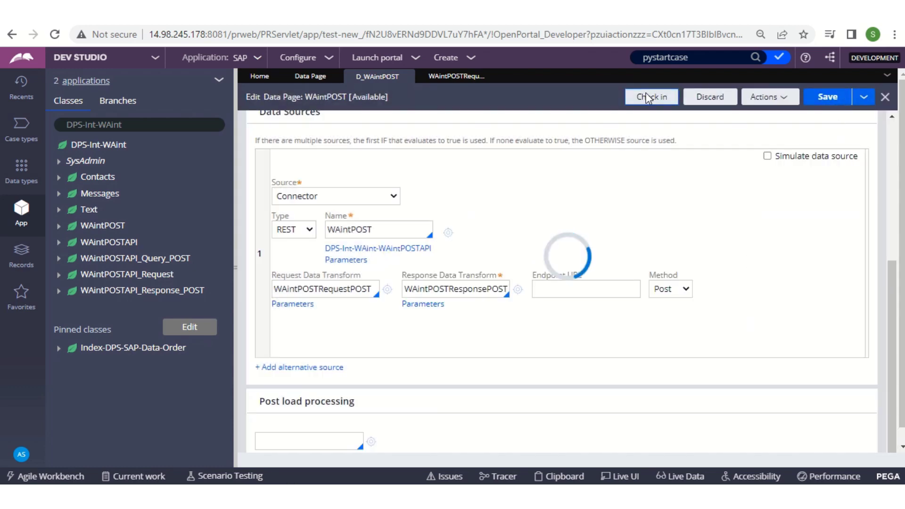
text(a)
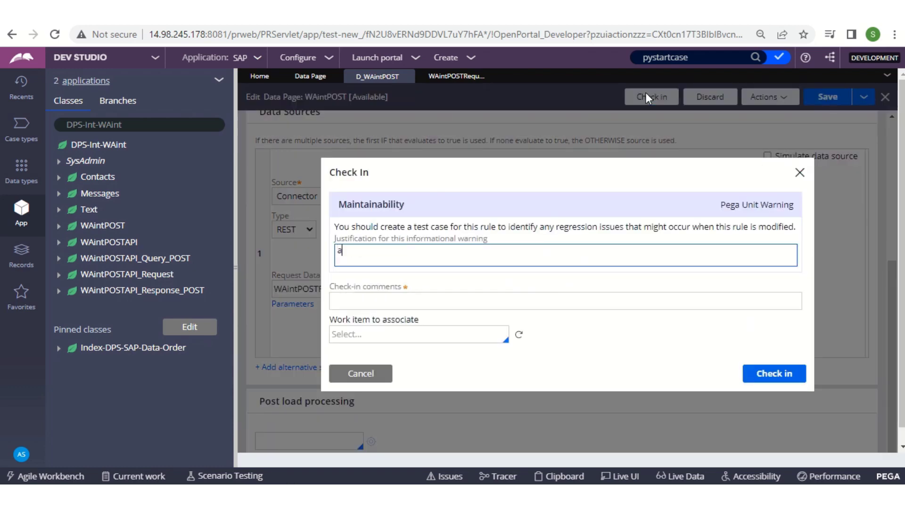
text(dded params)
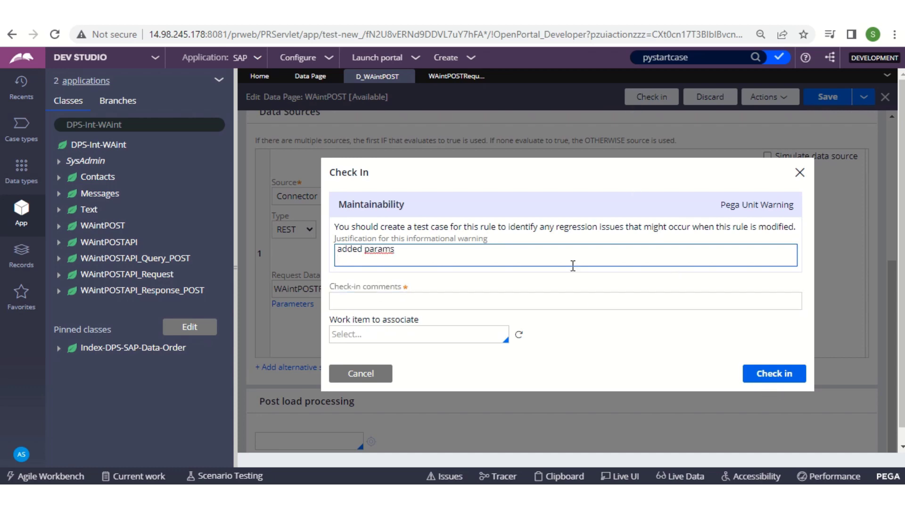
click(553, 298)
text(ad)
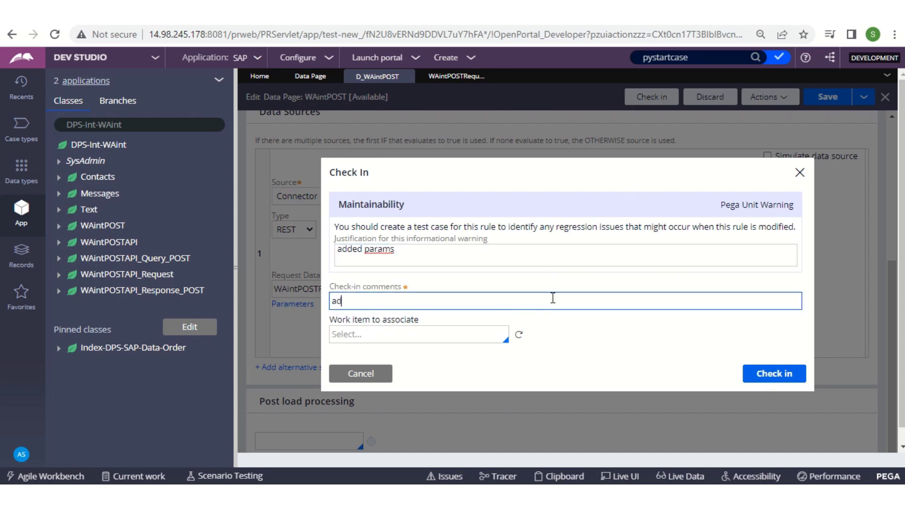
text(ded params)
key(Return)
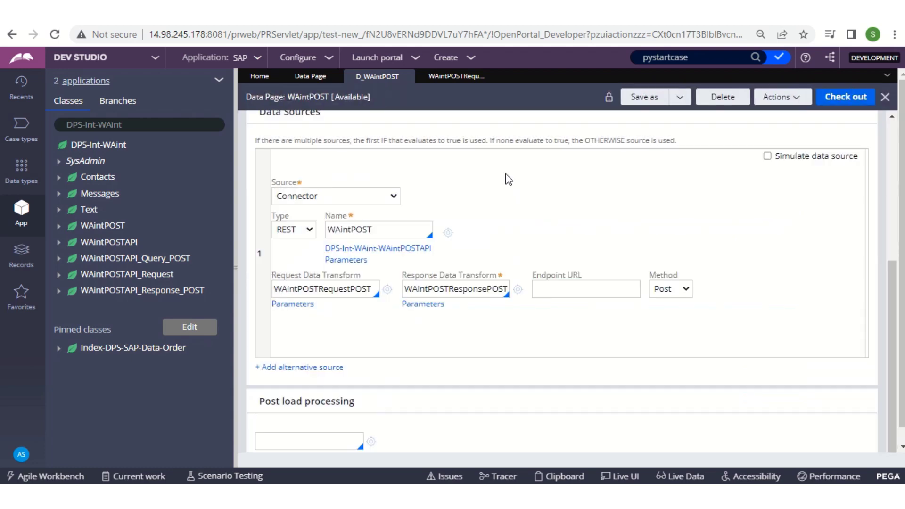
Step: Open the Send Message assignment's flow action in the Message case type's Create process
click(26, 139)
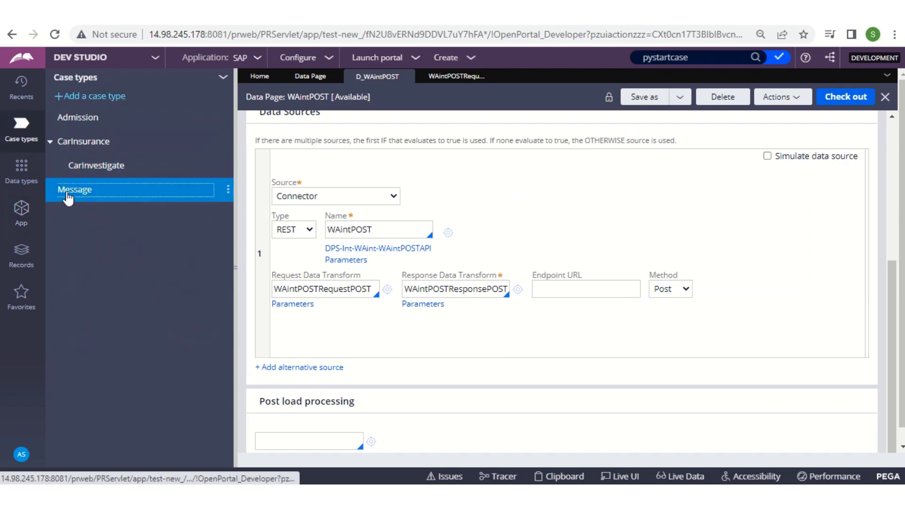
click(67, 192)
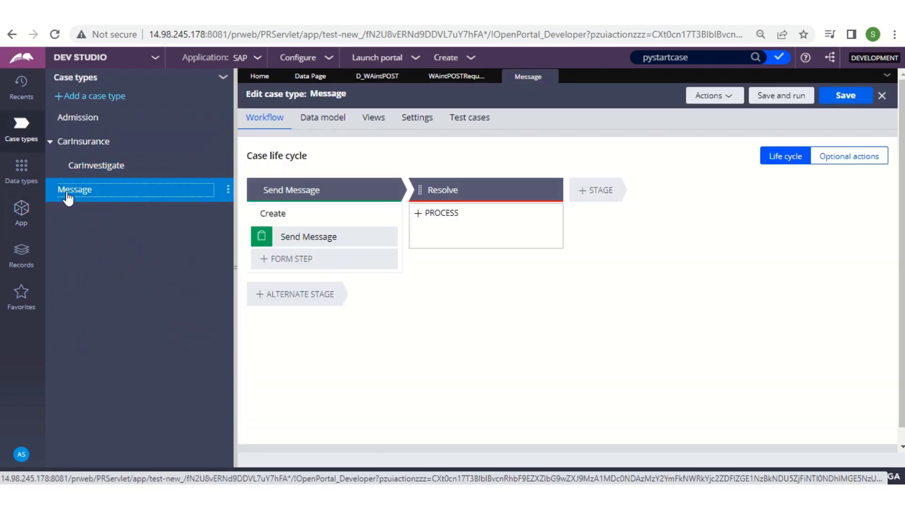
click(301, 214)
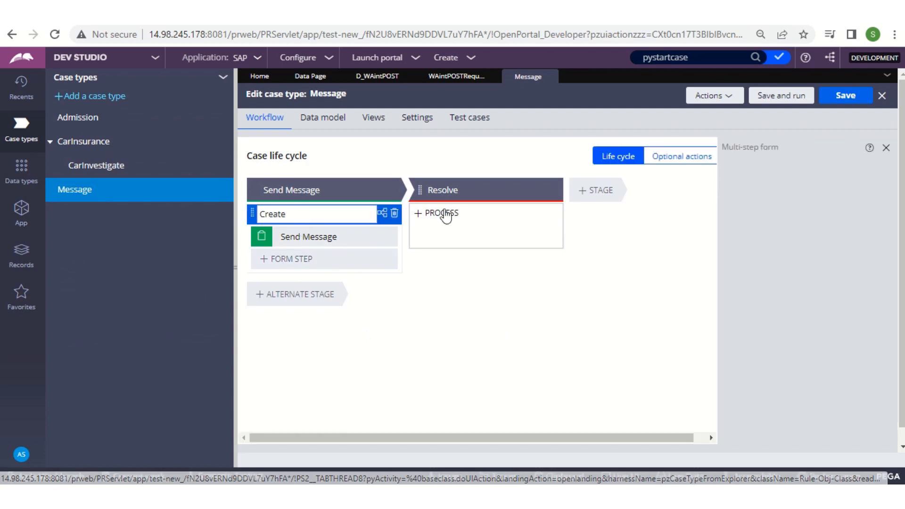
click(761, 327)
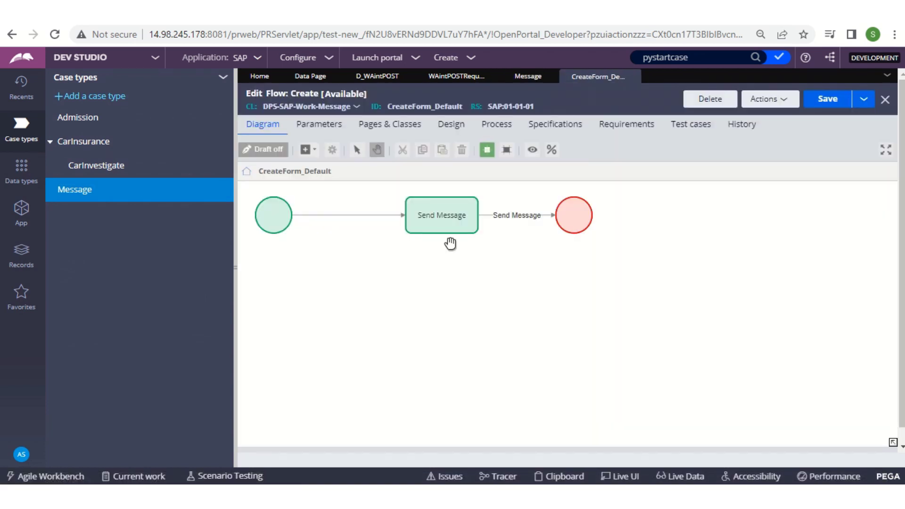
double_click(446, 211)
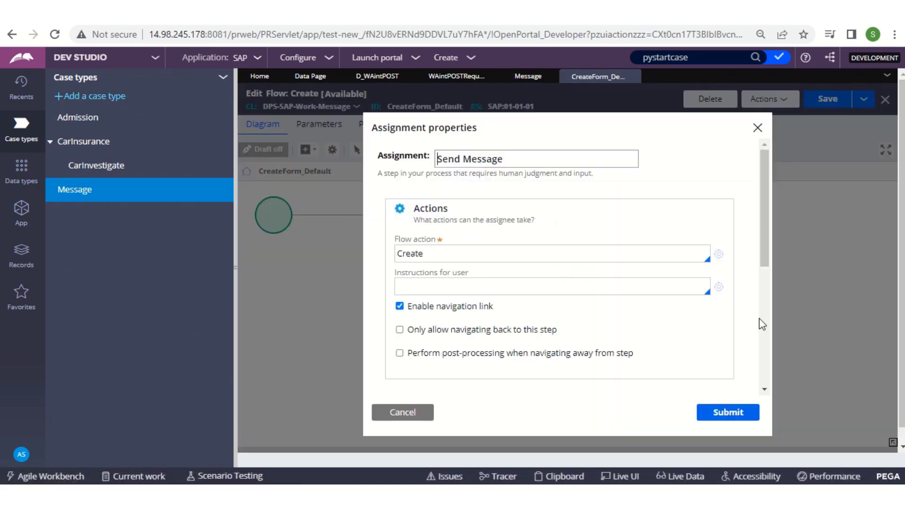
click(719, 255)
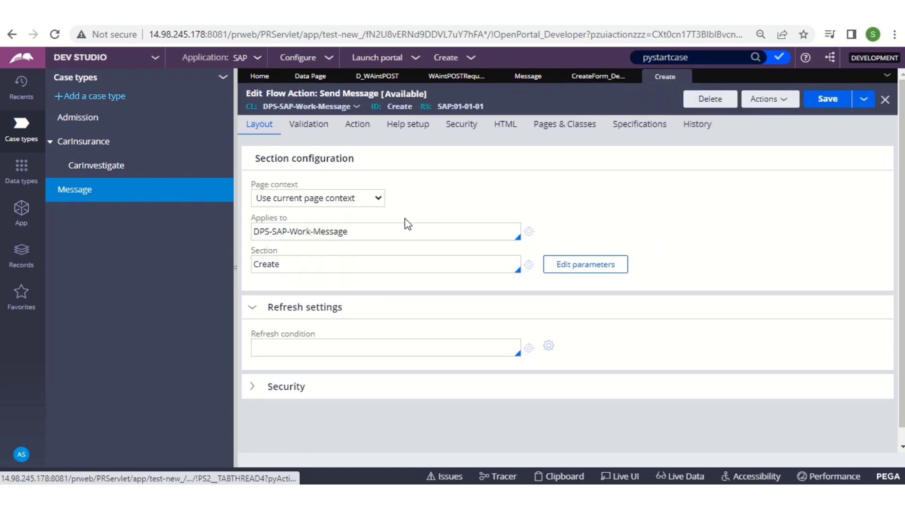
Step: Review the Send Message flow action's Post-processing settings, then list the case types available to create
click(352, 125)
scroll(551, 318, down, 3)
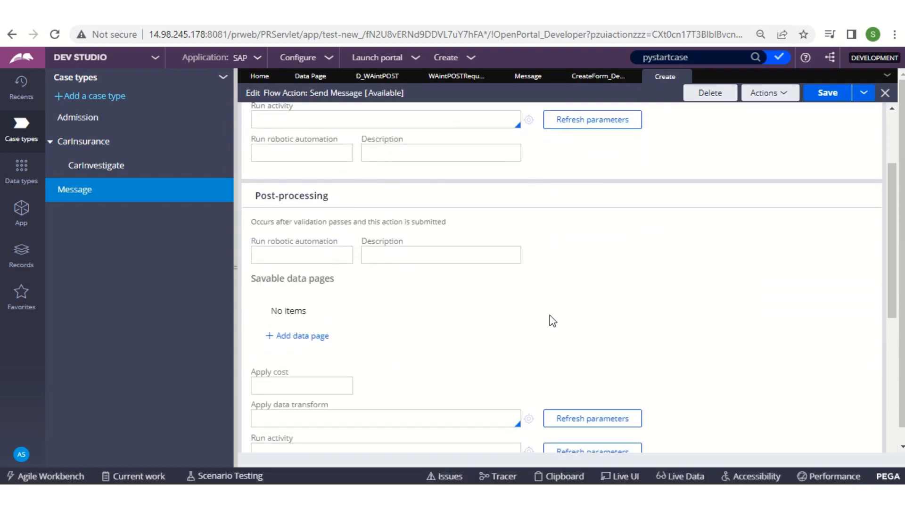
scroll(550, 320, down, 2)
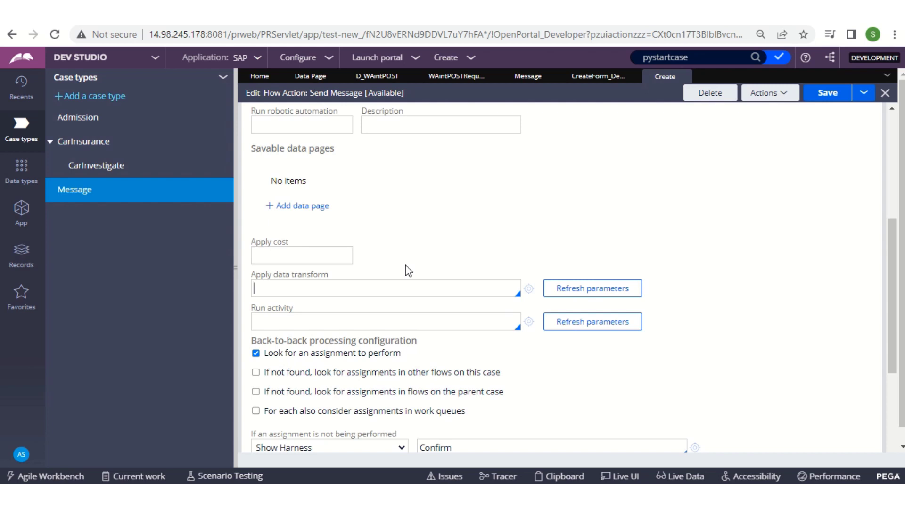
click(470, 61)
mouse_move(486, 70)
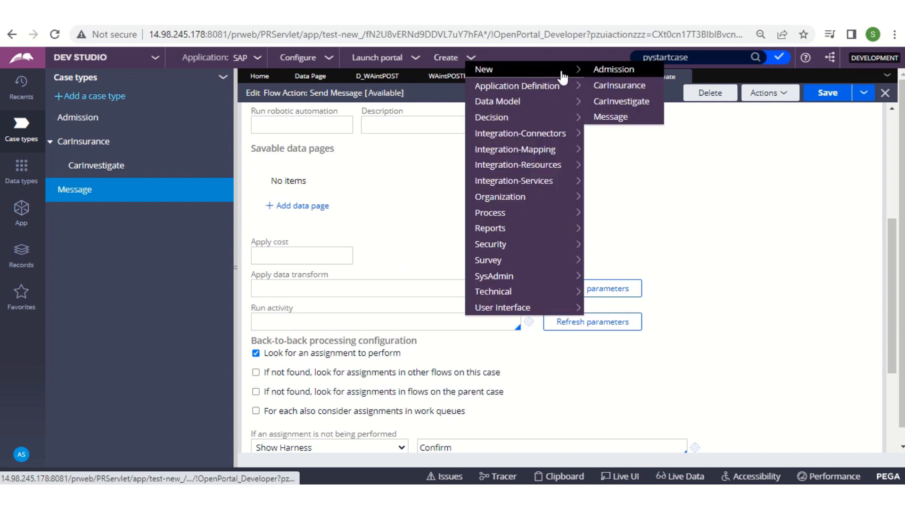
Step: Start a new Message case, try its To and Test Message fields, then close M-2004
click(622, 117)
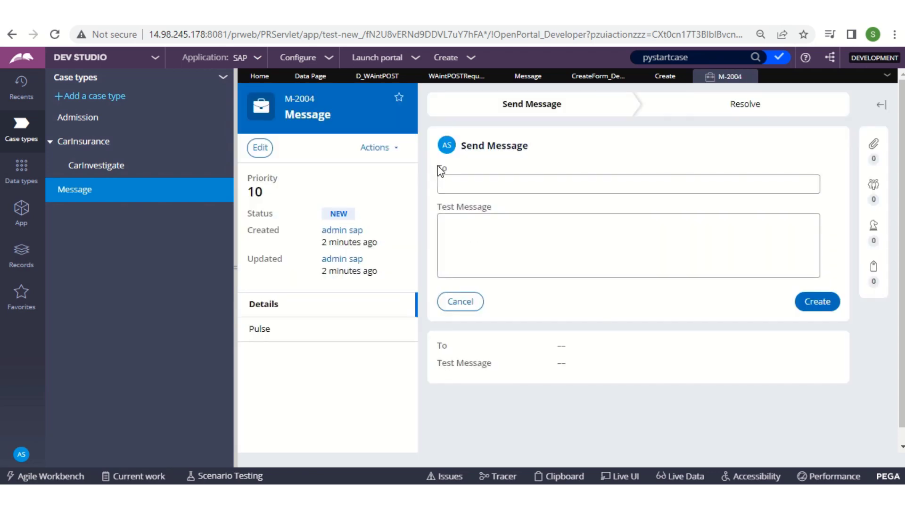
double_click(438, 168)
drag(436, 208, 477, 204)
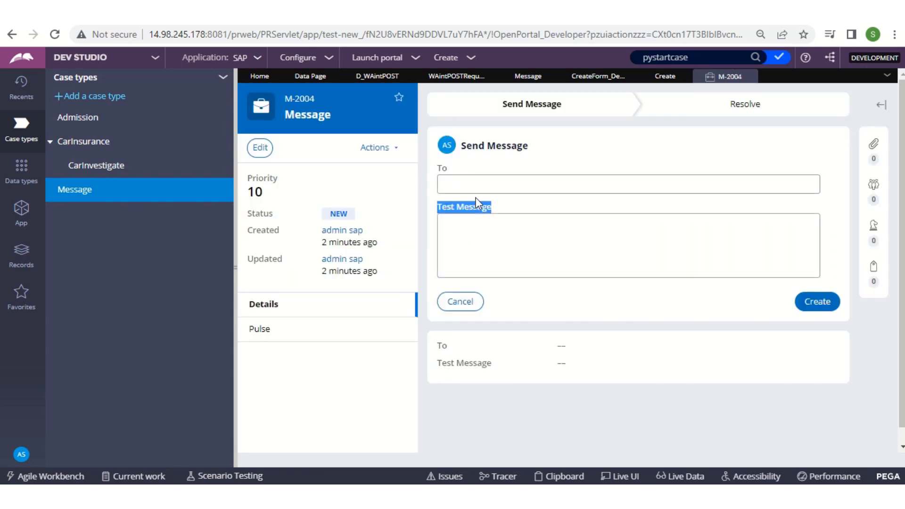
click(456, 187)
click(481, 247)
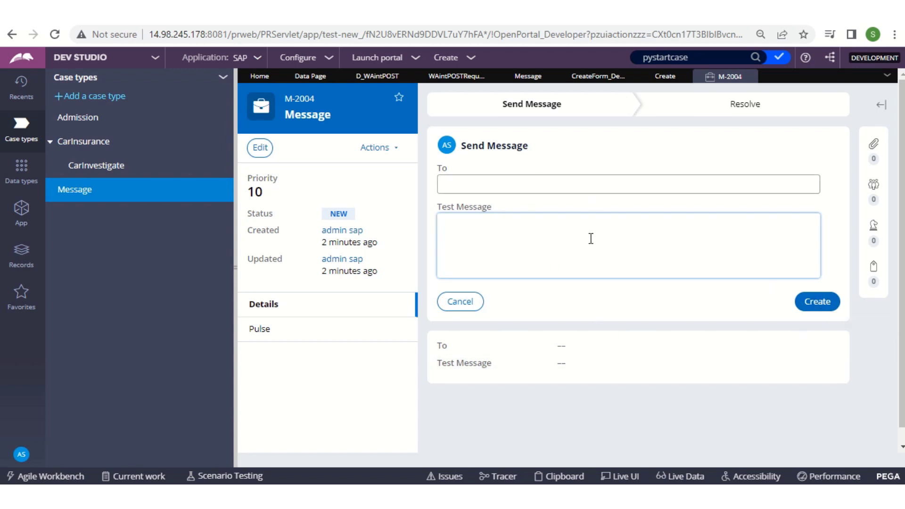
click(751, 76)
click(312, 288)
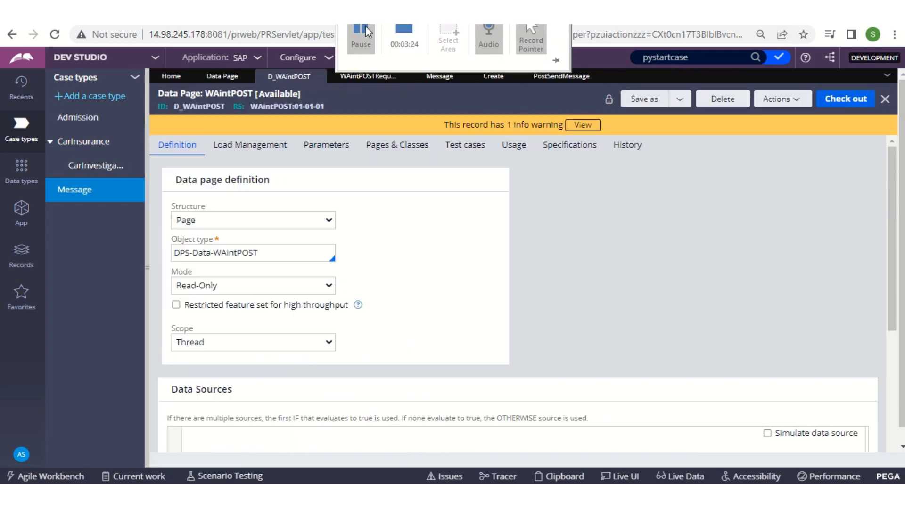
Step: Review the WAintPOSTRequestPOST data transform's .text, .body and .to targets and its parameters
scroll(446, 256, down, 3)
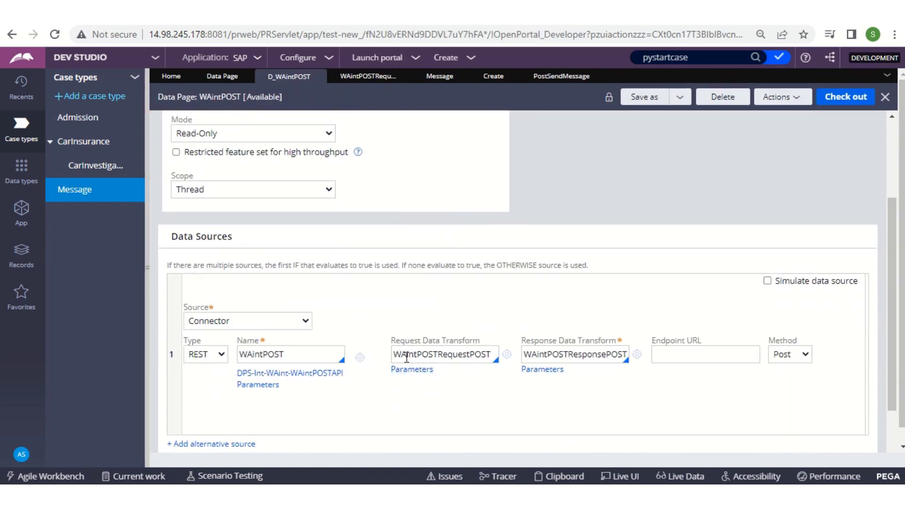
click(506, 355)
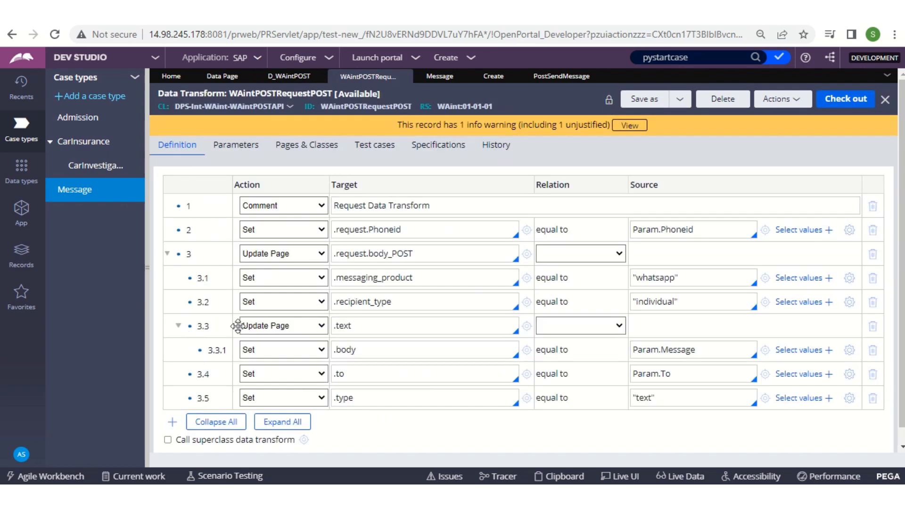
click(262, 326)
click(352, 331)
double_click(349, 355)
double_click(360, 378)
click(237, 145)
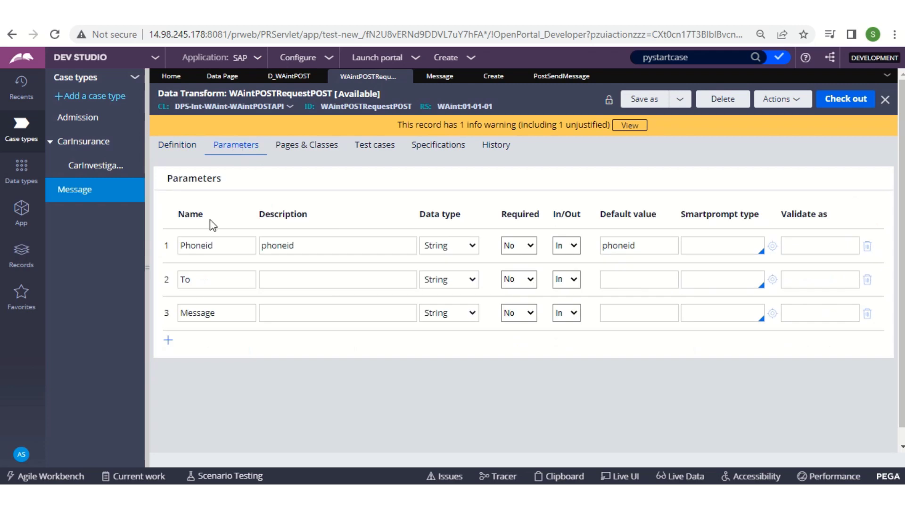
click(184, 146)
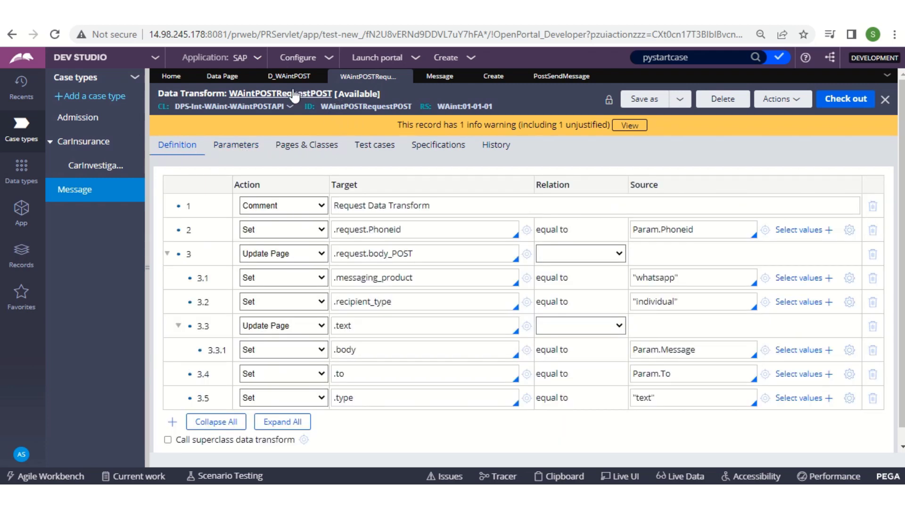
click(295, 76)
scroll(400, 207, up, 3)
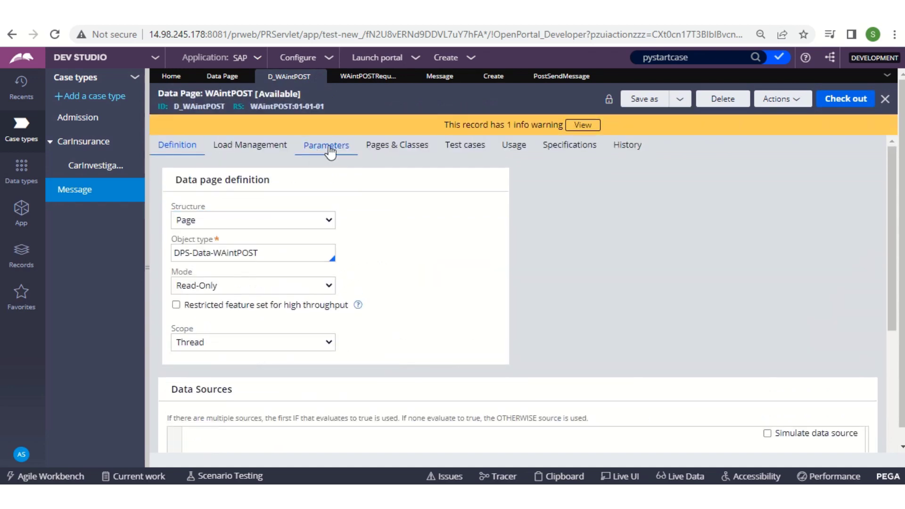
click(315, 146)
click(209, 277)
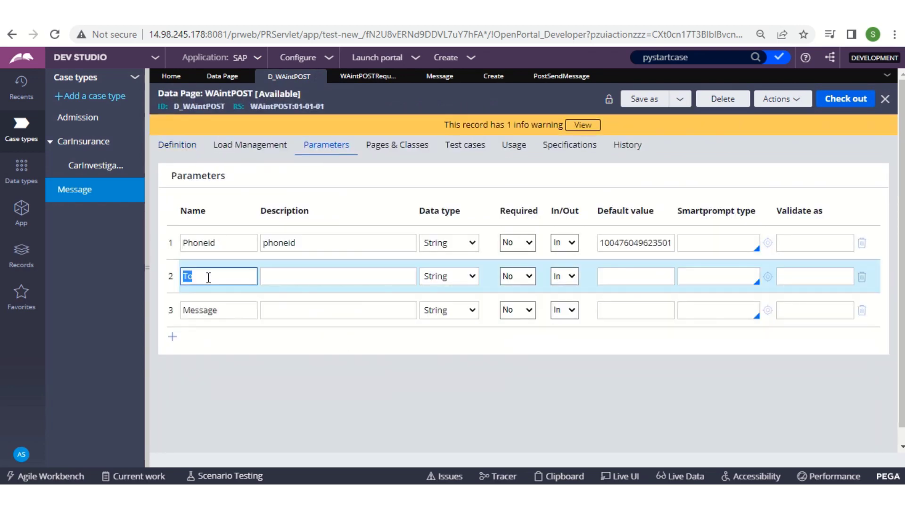
click(230, 315)
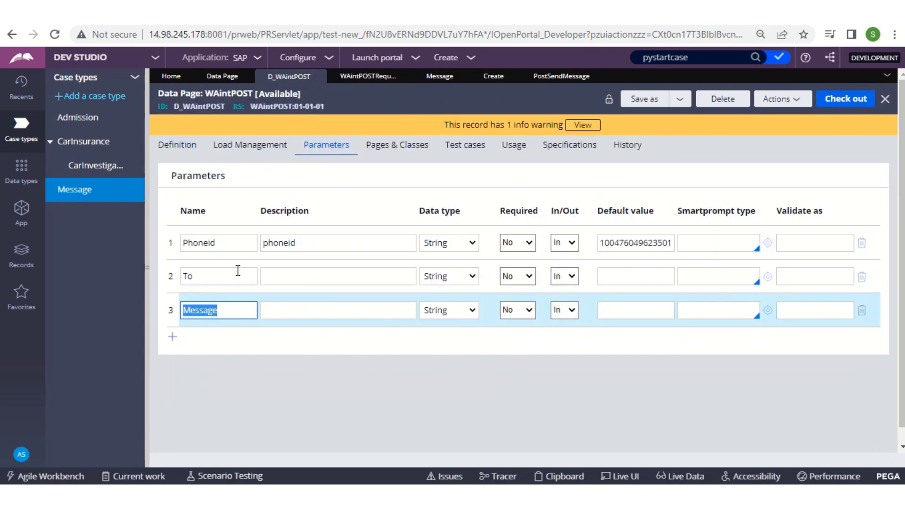
click(649, 239)
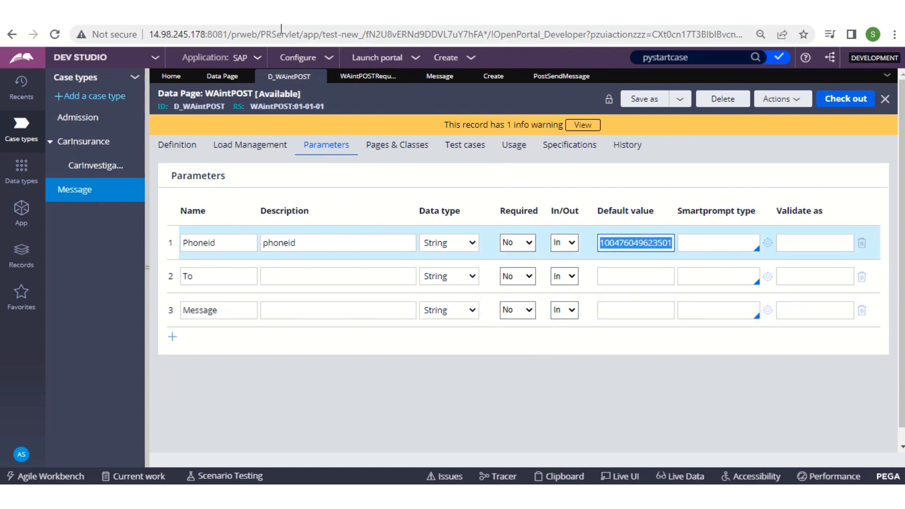
click(253, 24)
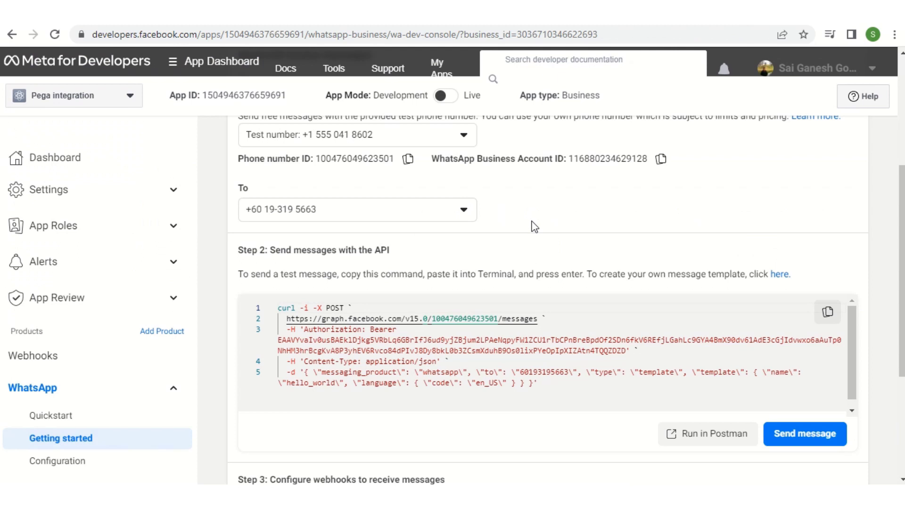
drag(239, 159, 272, 159)
drag(394, 174, 400, 162)
click(430, 157)
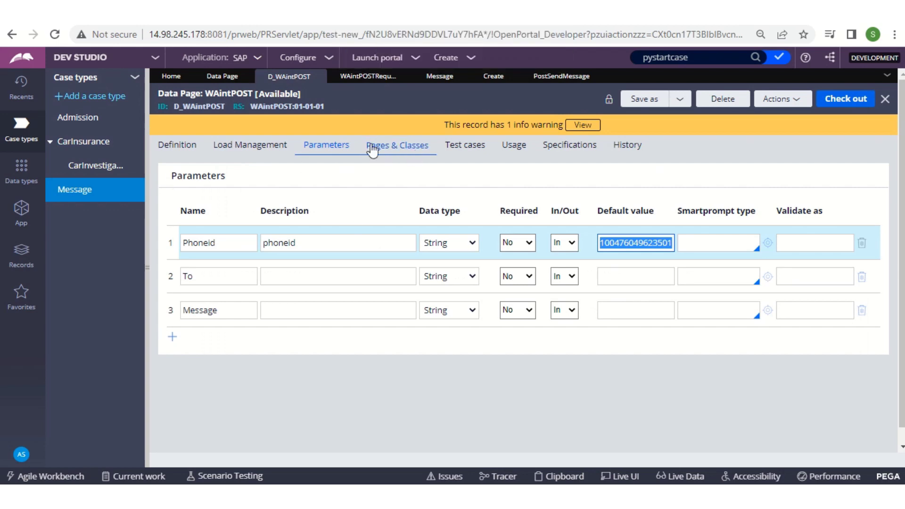
Step: Inspect the Message life cycle's Send Message step form fields, To and Test Message, without changes
click(75, 195)
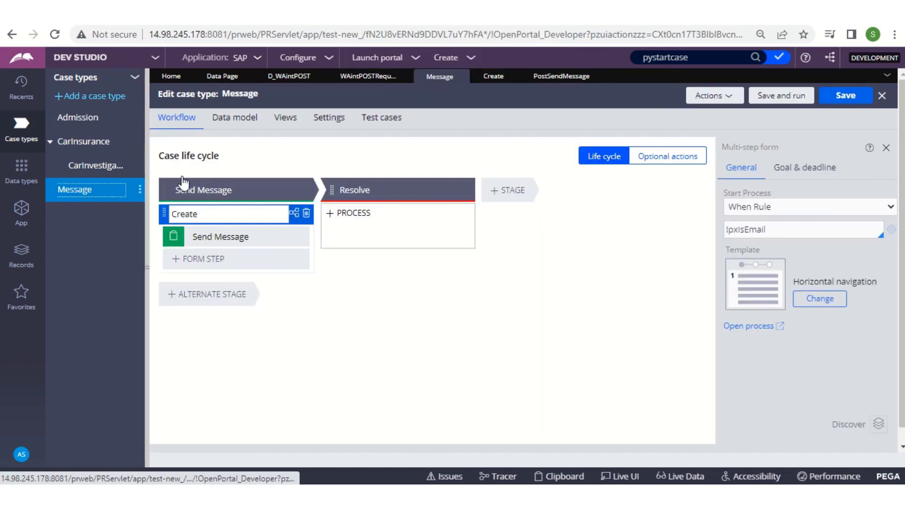
click(236, 238)
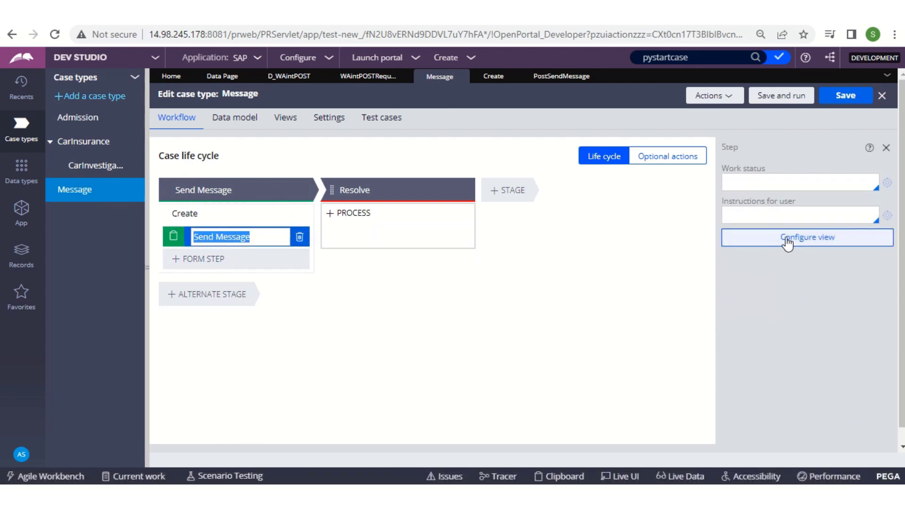
click(731, 243)
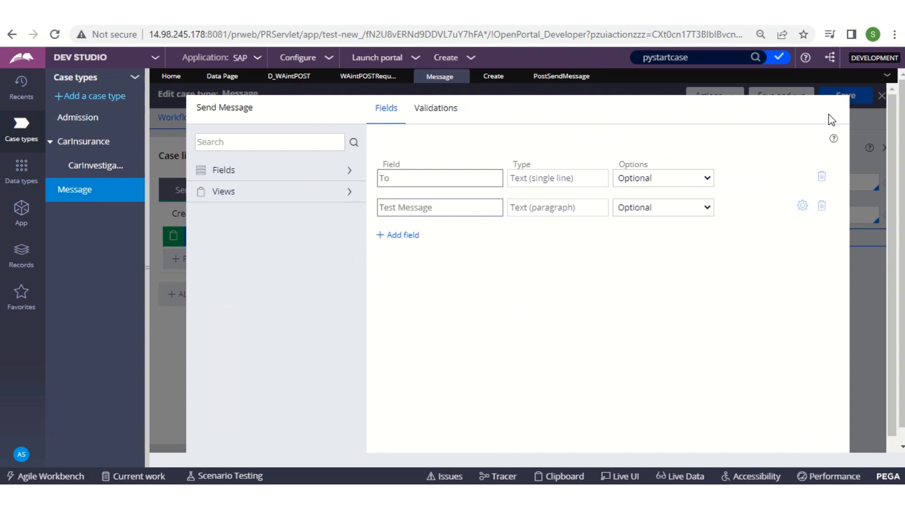
scroll(529, 345, down, 1)
click(218, 449)
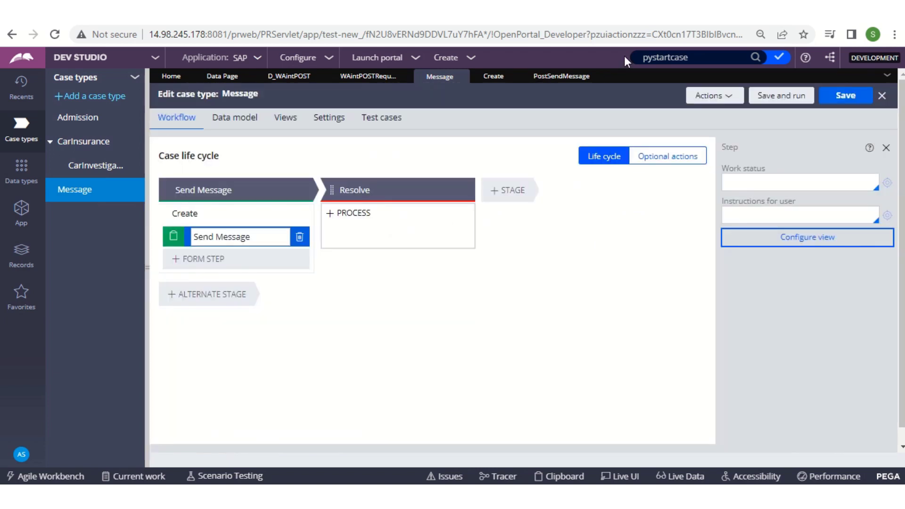
click(472, 59)
Step: Create a Message case with the recipient's phone number and 'Here is the message from PEGA application'
mouse_move(480, 71)
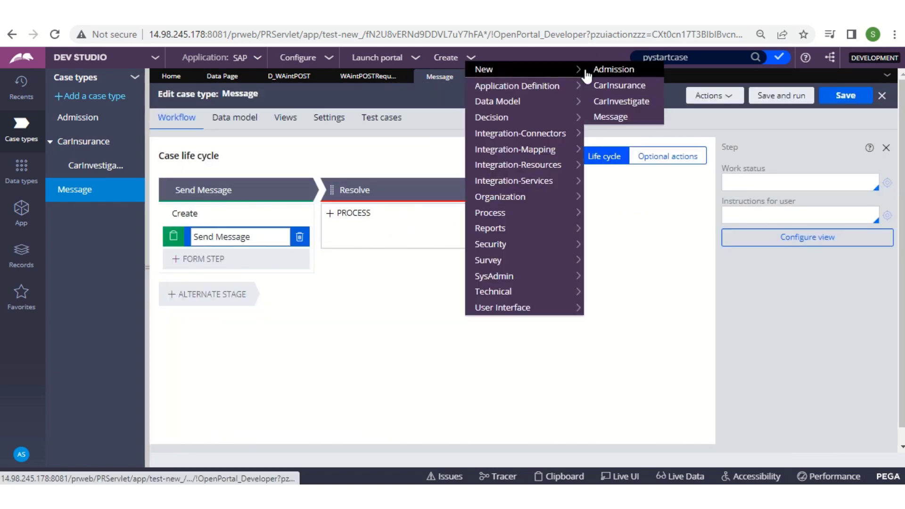
click(612, 117)
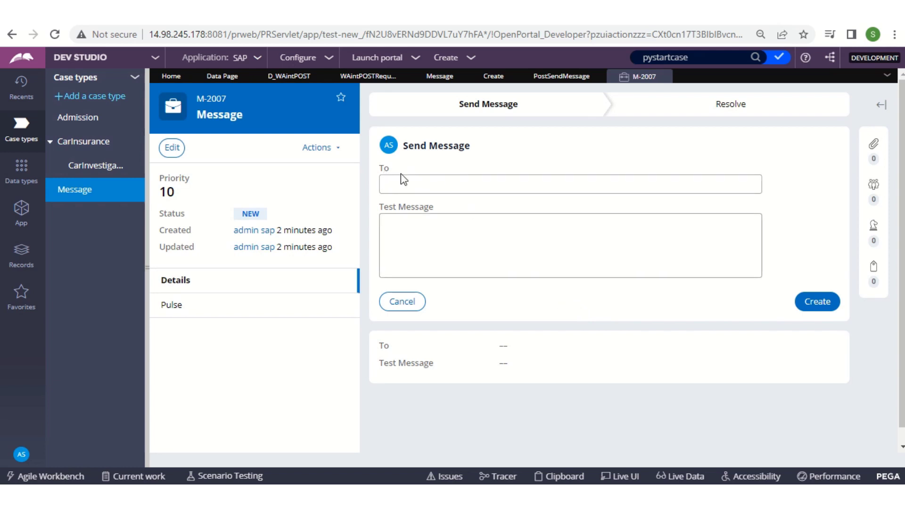
click(413, 260)
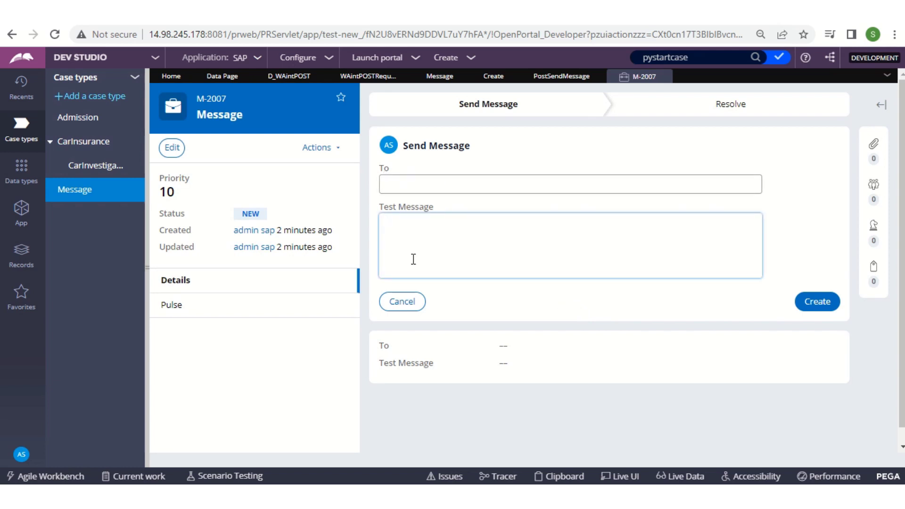
click(428, 180)
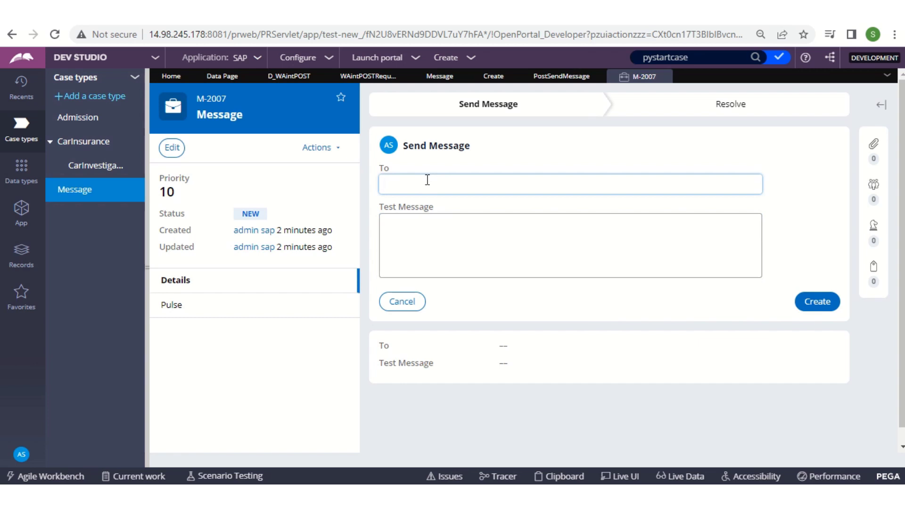
click(450, 239)
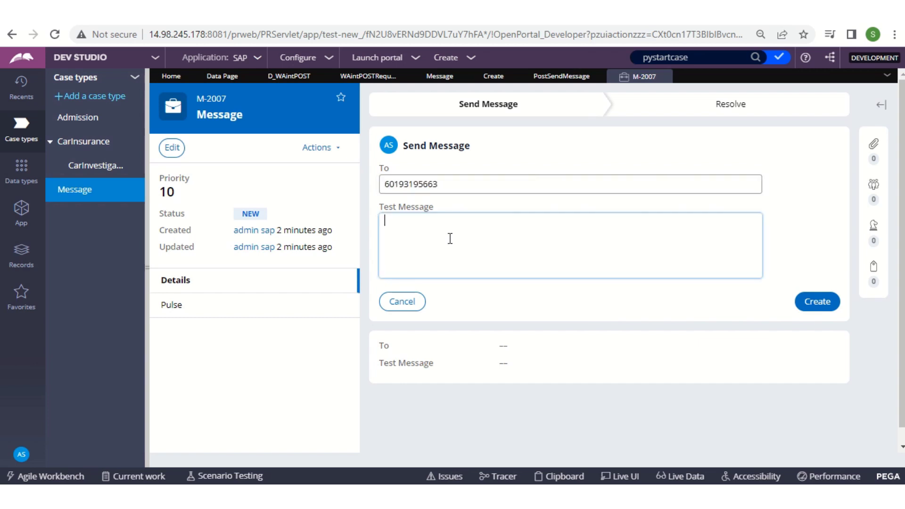
text(Here )
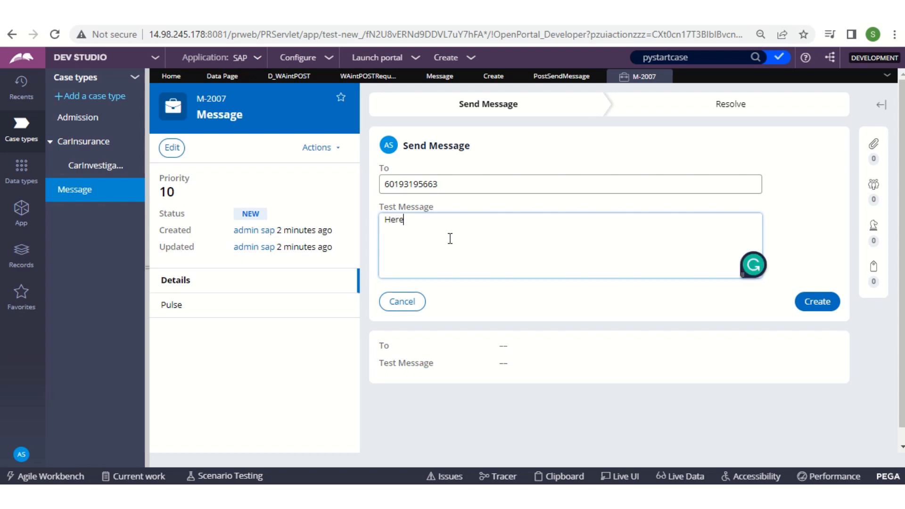
text(is the message )
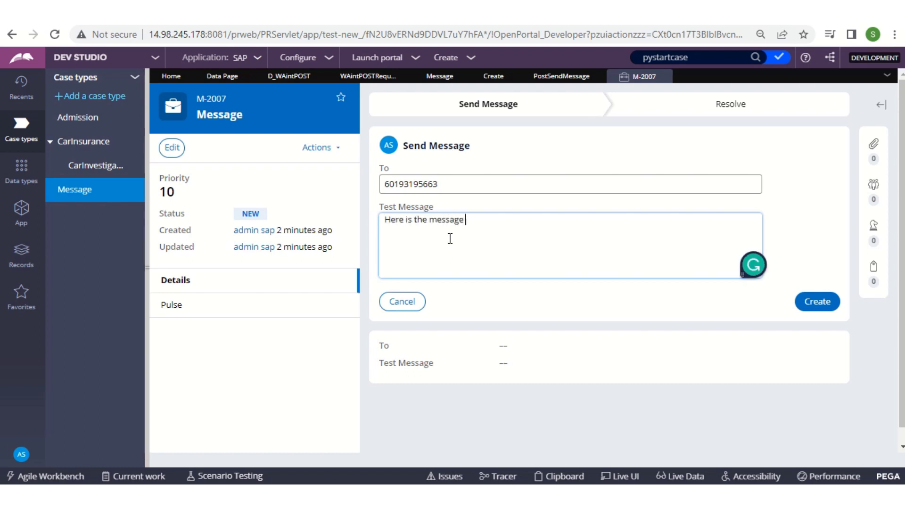
text(from PEGA application)
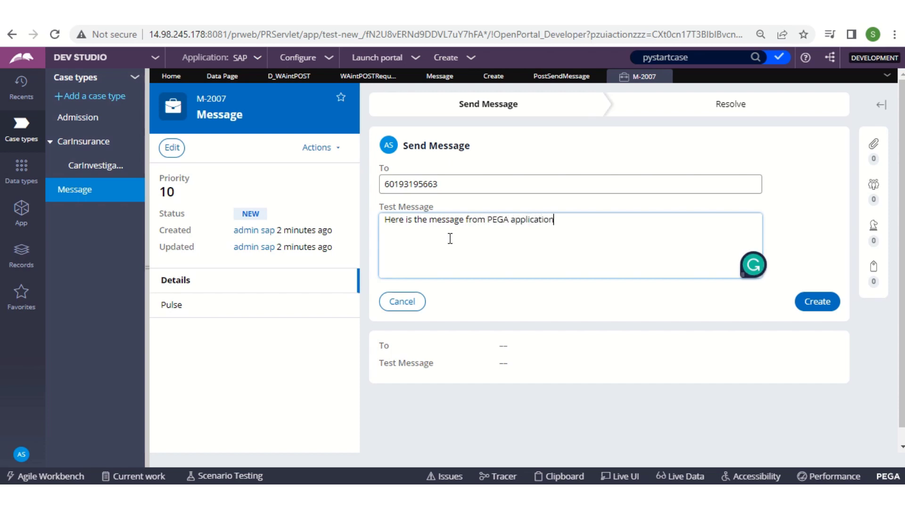
click(817, 302)
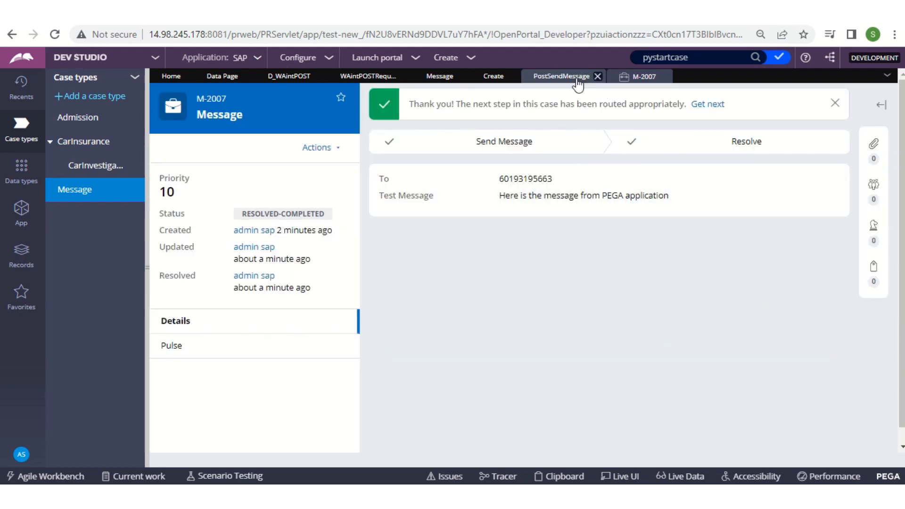
Step: Recheck the Send Message and D_WAintPOST rules, then open Meta's Manage phone number list
click(494, 76)
scroll(353, 358, down, 5)
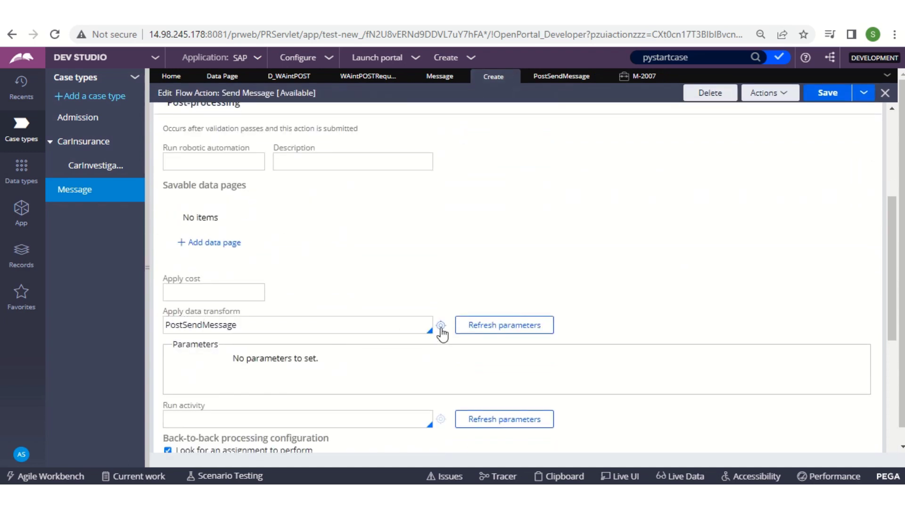
click(289, 76)
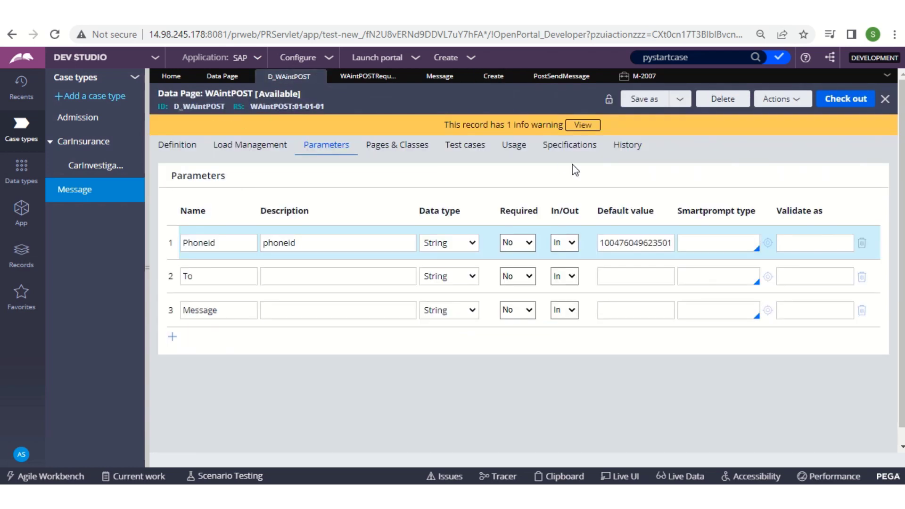
click(660, 76)
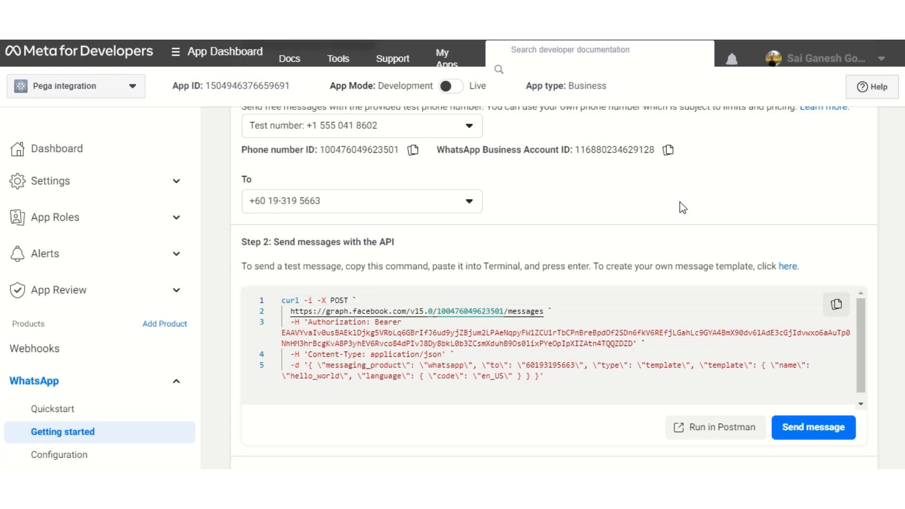
click(473, 206)
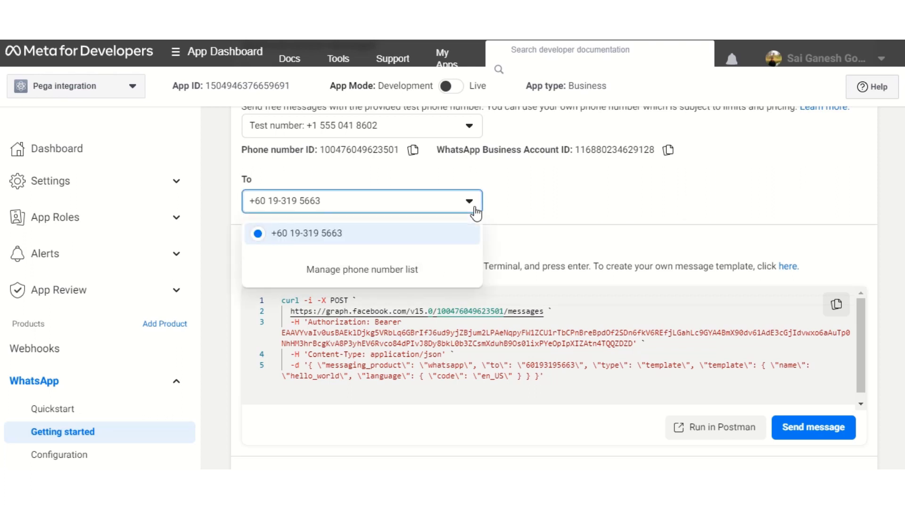
click(350, 278)
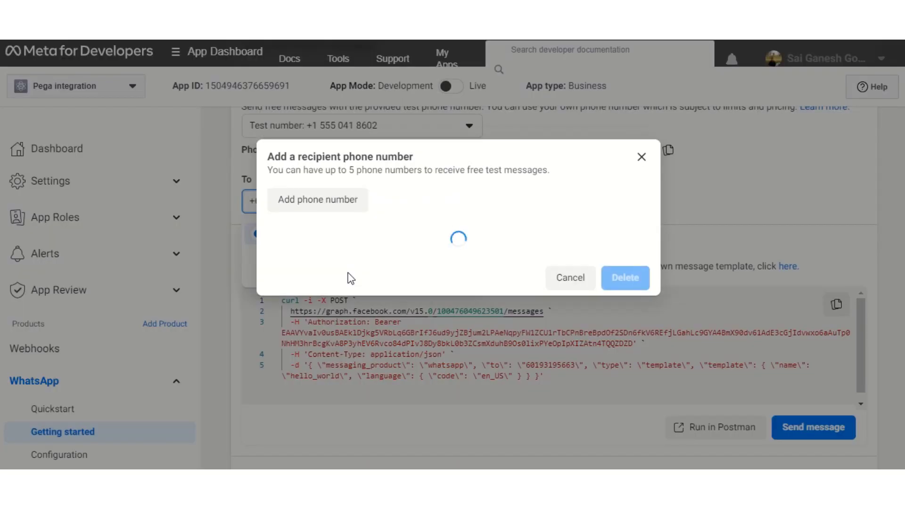